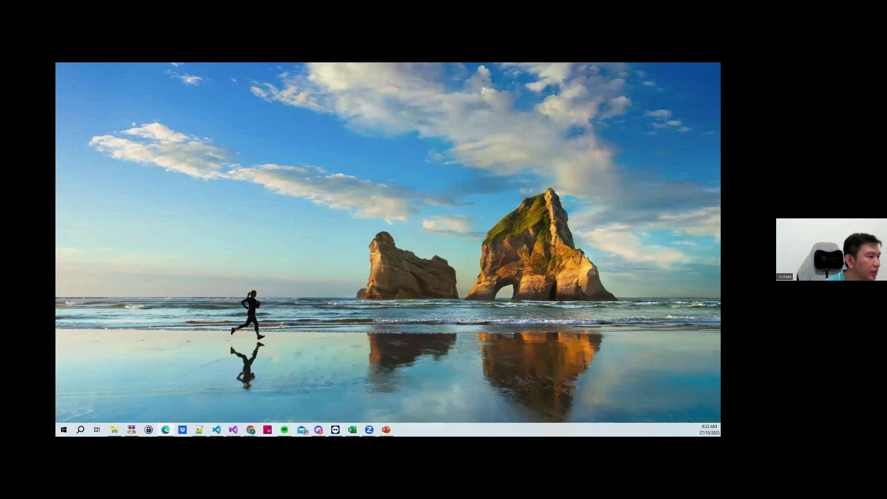
Maximize Edge, view purchase-requisition-form.pdf and highlight its Requested by, Approved by and date lines
left_click_drag(720, 70, 317, 65)
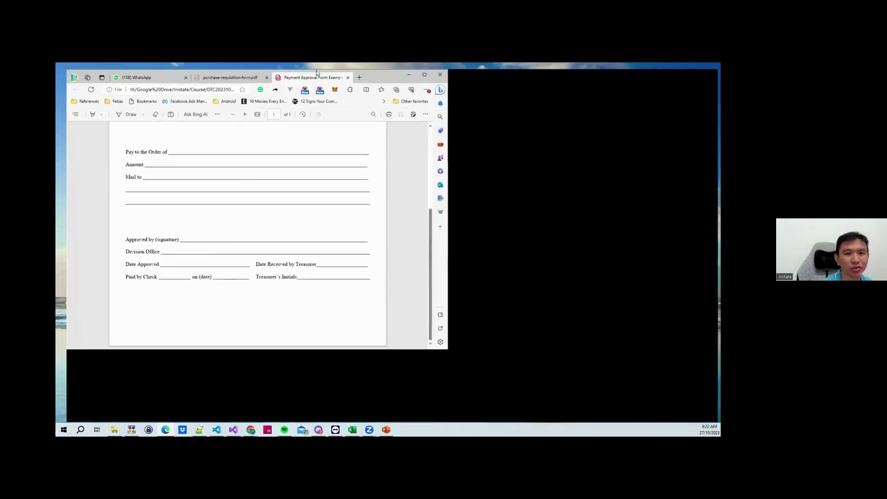
left_click(229, 69)
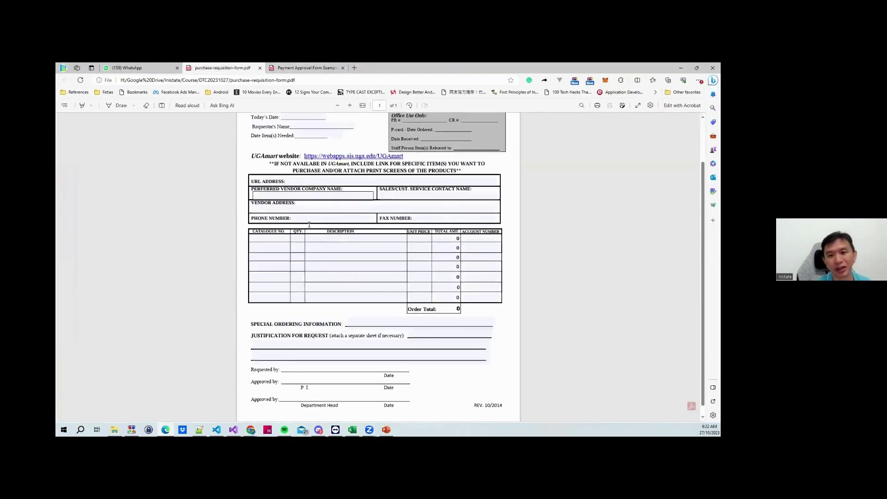
scroll(404, 221, "up", 2)
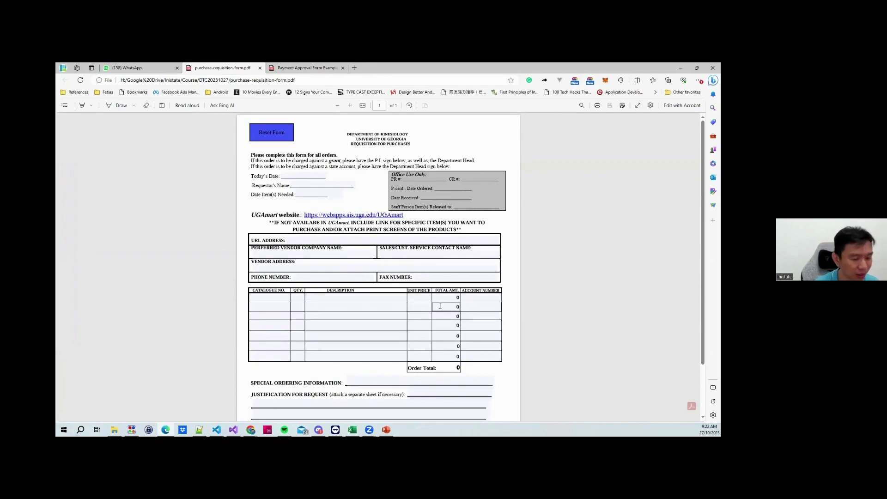
scroll(337, 286, "down", 1)
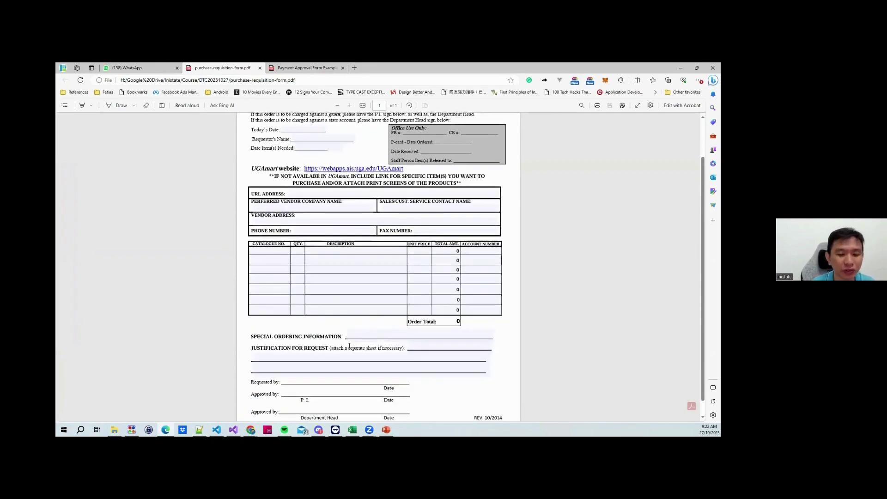
scroll(350, 347, "down", 1)
left_click_drag(252, 368, 284, 379)
left_click(437, 392)
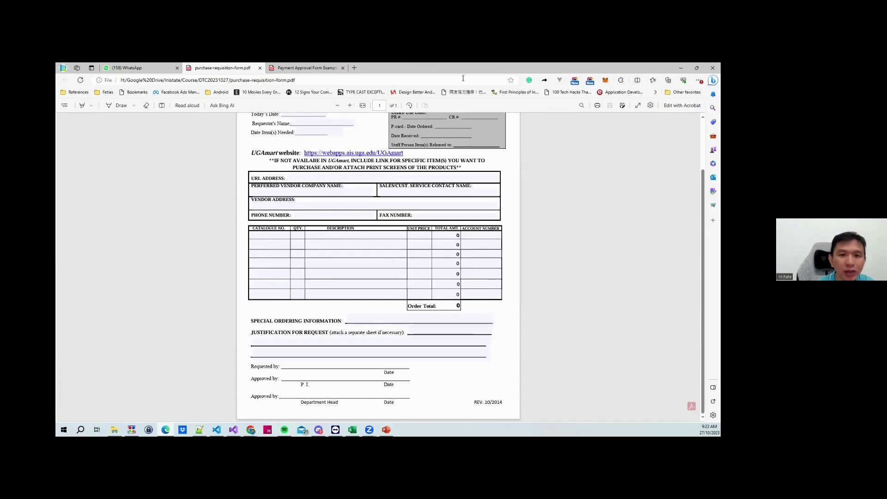
On the Payment Approval Form Example, highlight the Approved by, Division Office and Date Approved lines
left_click(296, 68)
scroll(303, 168, "up", 2)
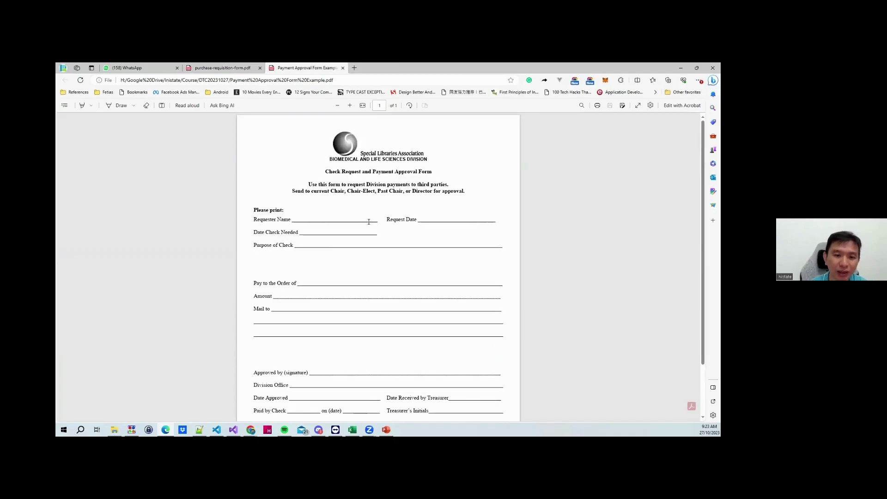
scroll(306, 194, "down", 2)
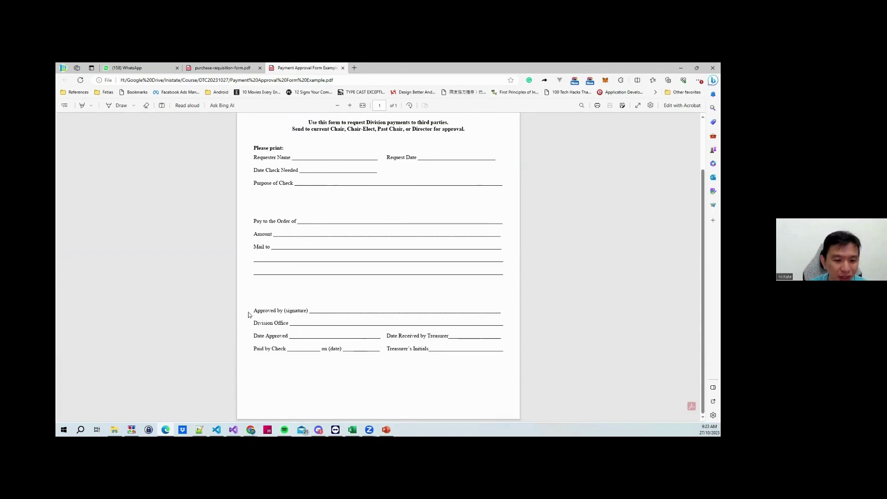
left_click_drag(253, 310, 323, 310)
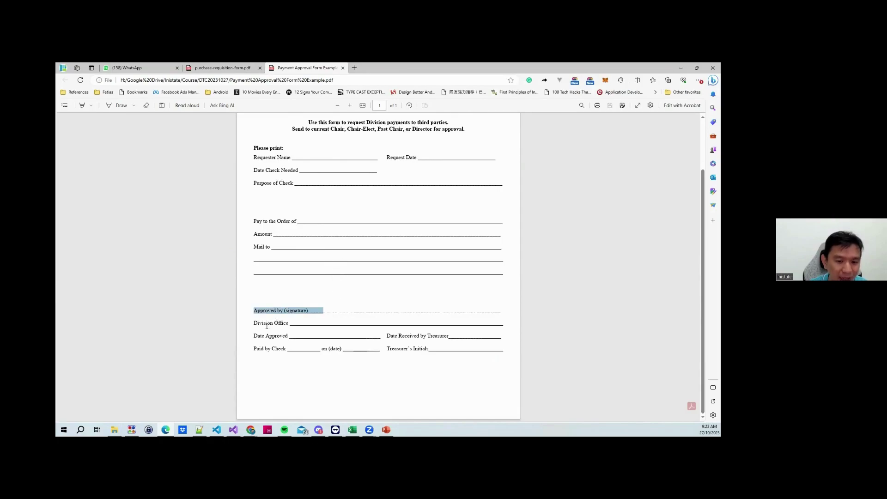
left_click_drag(253, 323, 301, 336)
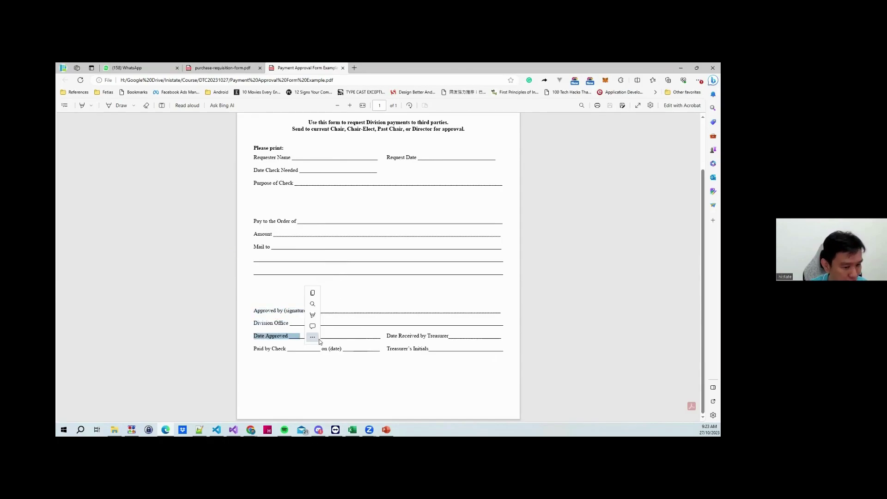
Highlight the Date Received by Treasurer line, then switch to the expenses claim workbook
left_click(399, 338)
left_click_drag(392, 336, 437, 337)
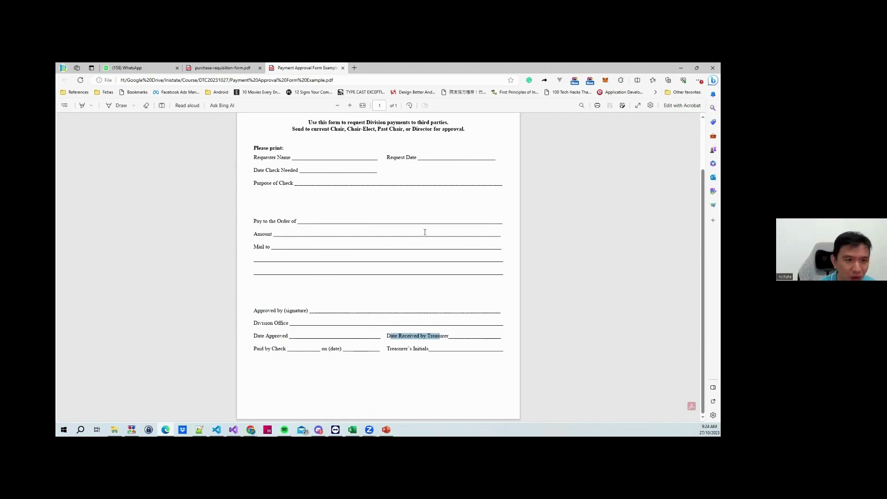
key("alt+Tab")
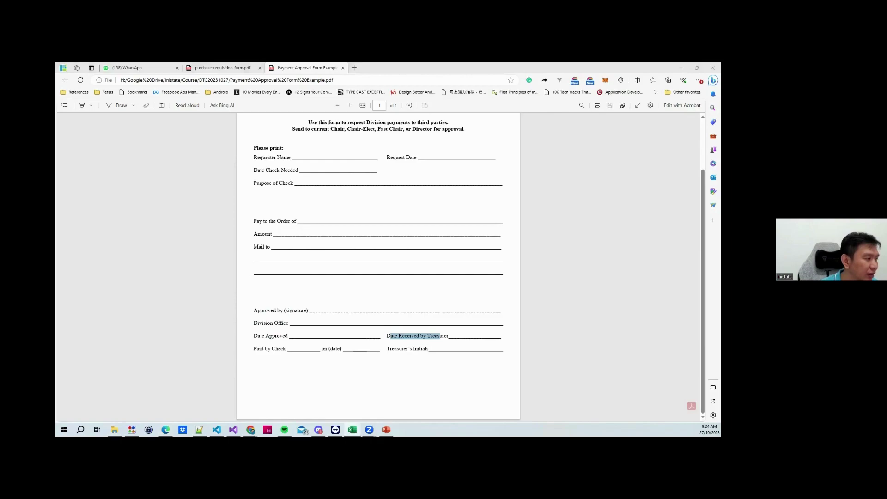
key("alt+F4")
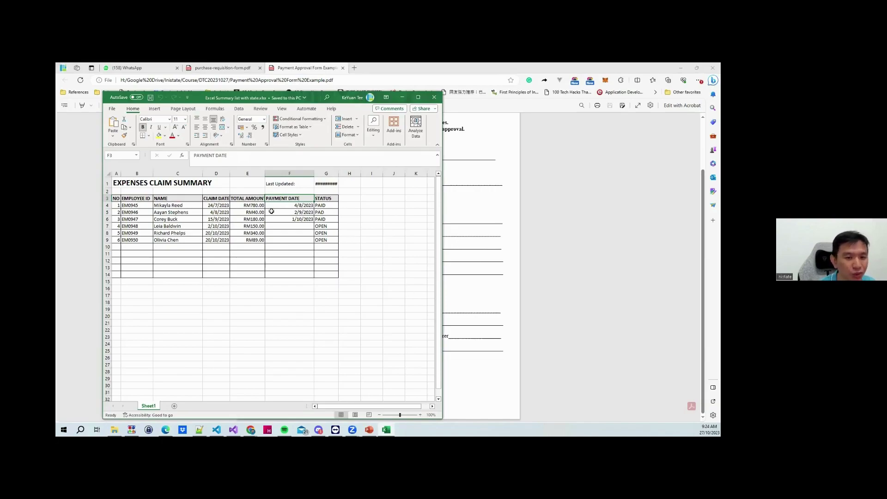
Review the PAID and OPEN claims, then minimize Excel and restore down Edge
left_click(343, 200)
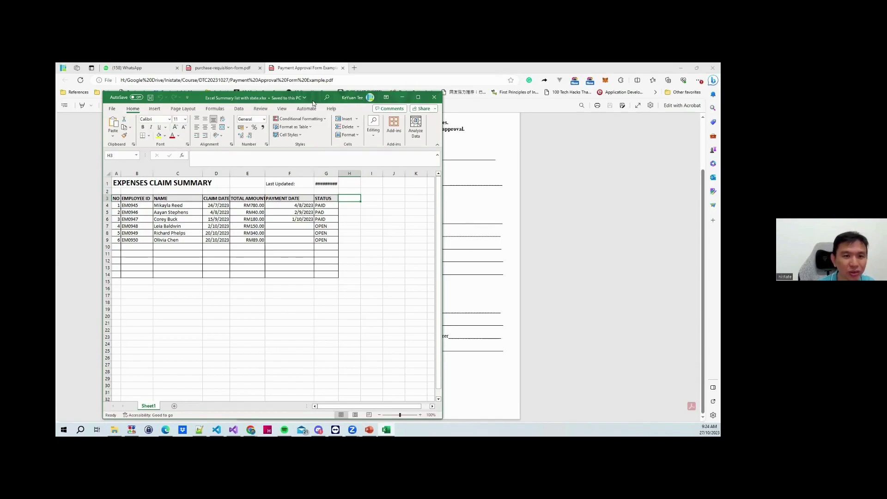
left_click_drag(313, 101, 334, 98)
mouse_move(397, 64)
left_mouse_down()
mouse_move(378, 88)
mouse_move(401, 63)
left_mouse_up()
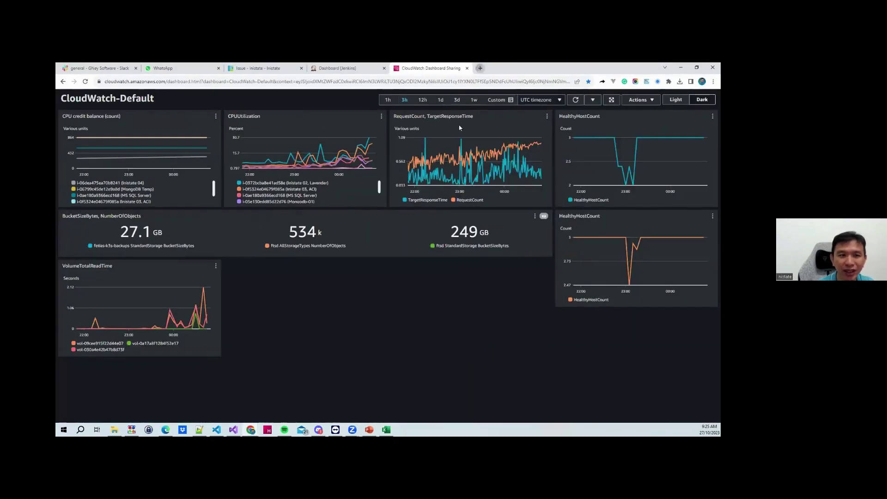
Open inistate.com in a new maximized Chrome window and try Start for free
left_click(480, 68)
left_click_drag(506, 68, 526, 136)
left_click_drag(584, 65, 583, 63)
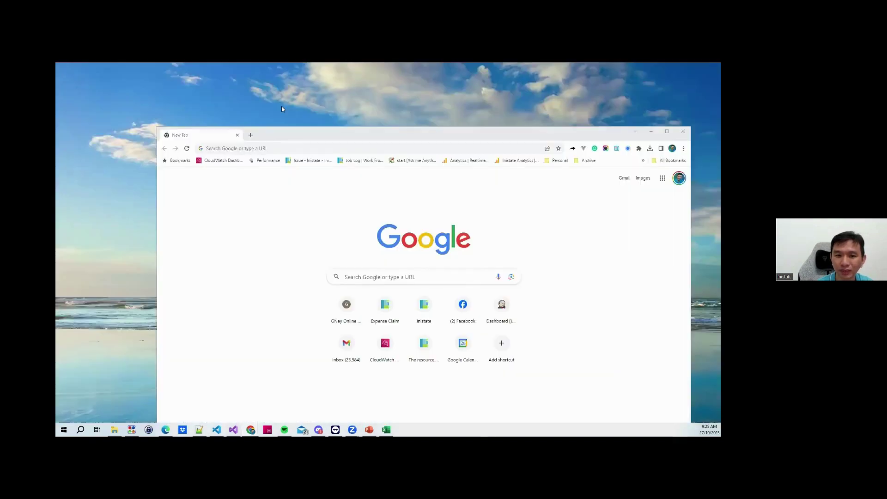
left_click(226, 150)
type("inistate.com")
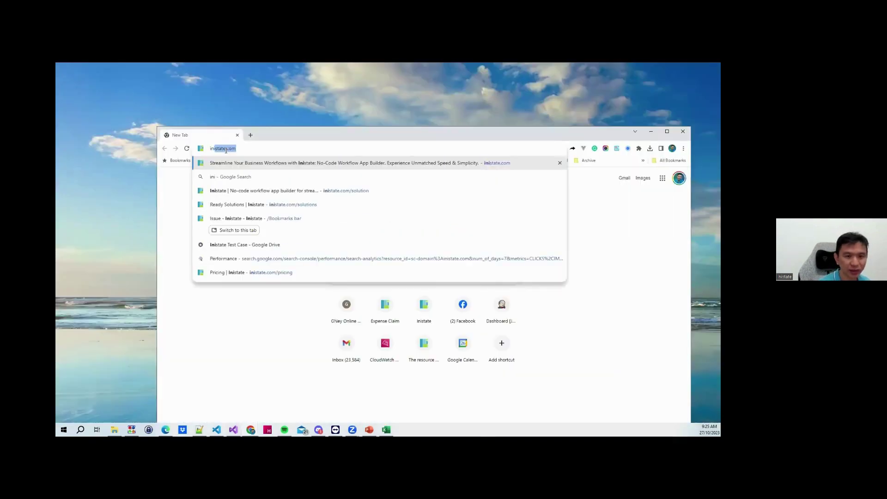
key("Return")
double_click(294, 137)
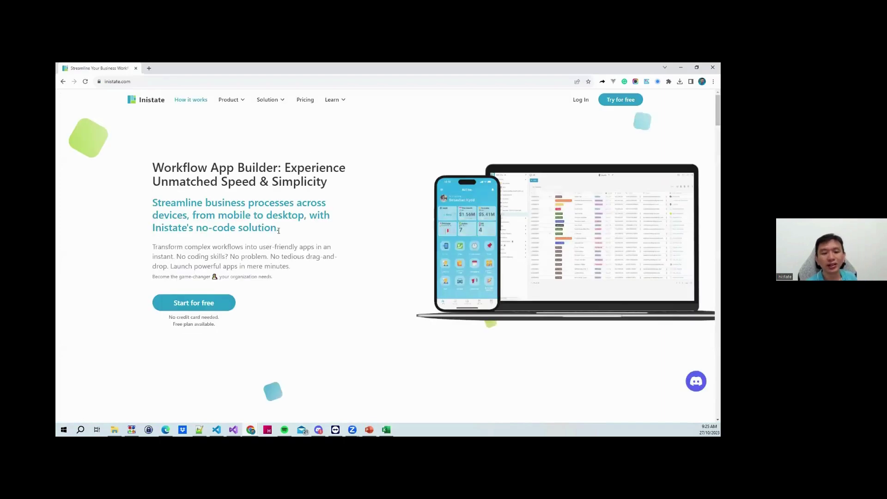
scroll(211, 272, "down", 1)
left_click(217, 268)
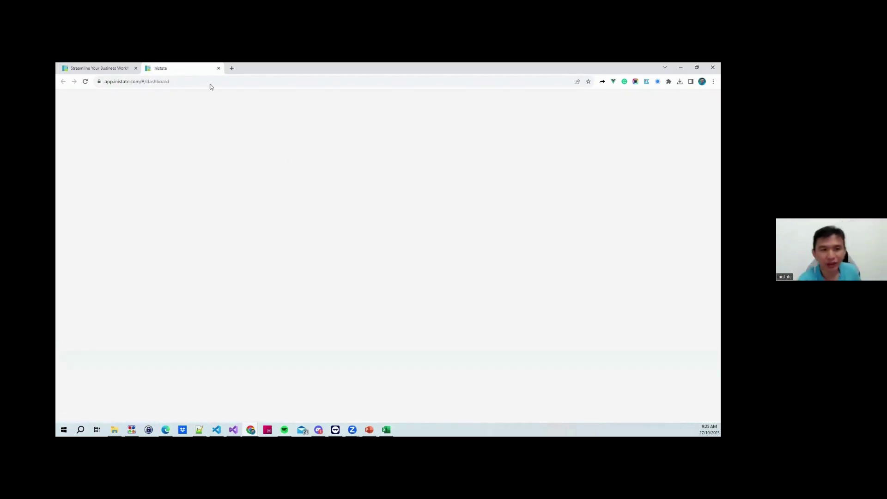
Close the signed-in dashboard tab and load inistate.com in a new incognito window
key("ctrl+w")
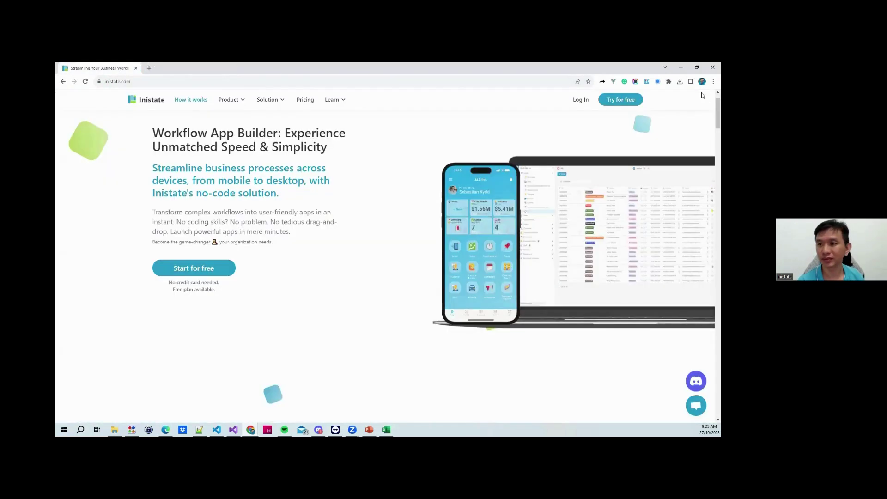
left_click(713, 81)
left_click(697, 110)
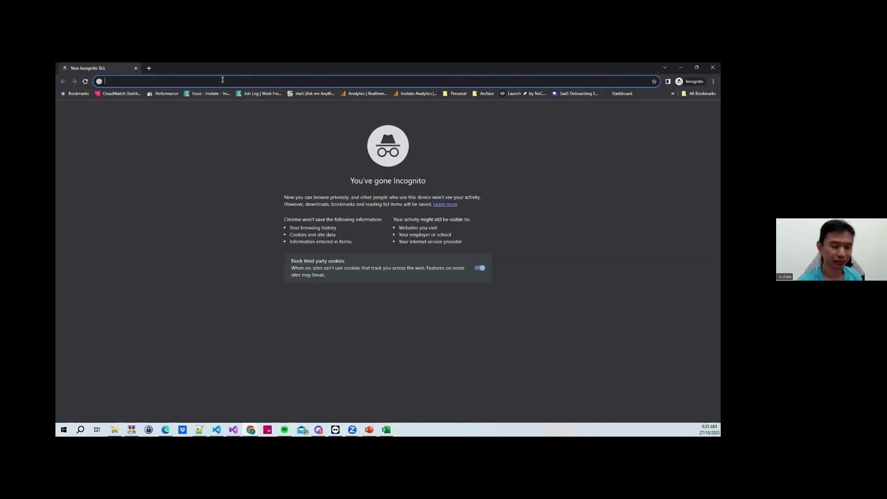
type("inistate.com")
key("Return")
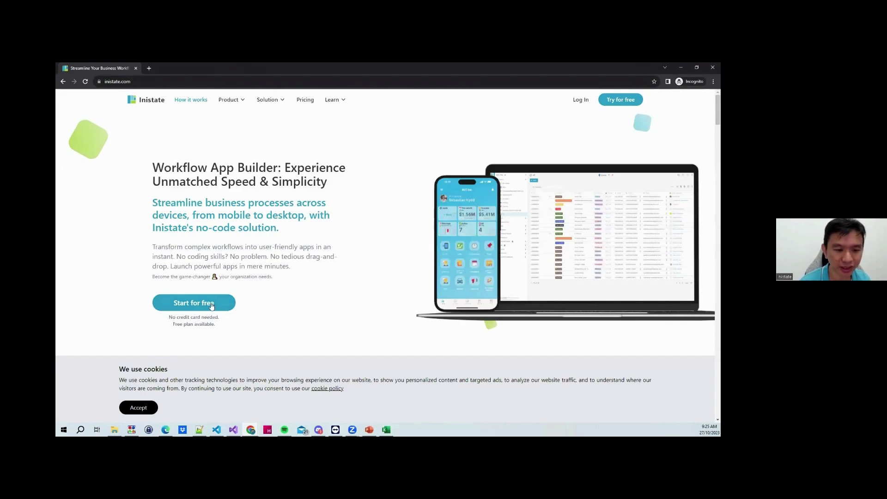
Try Start for free, then open app.inistate.com in the signed-in Chrome window
left_click(214, 303)
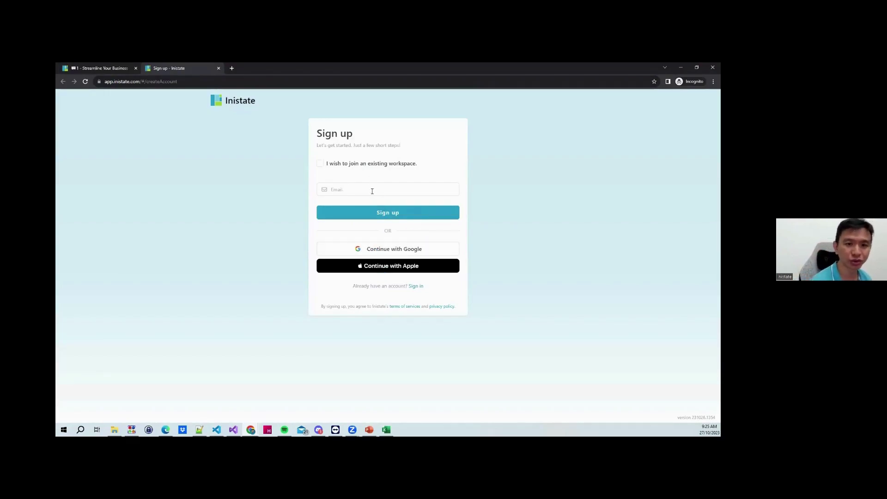
double_click(376, 66)
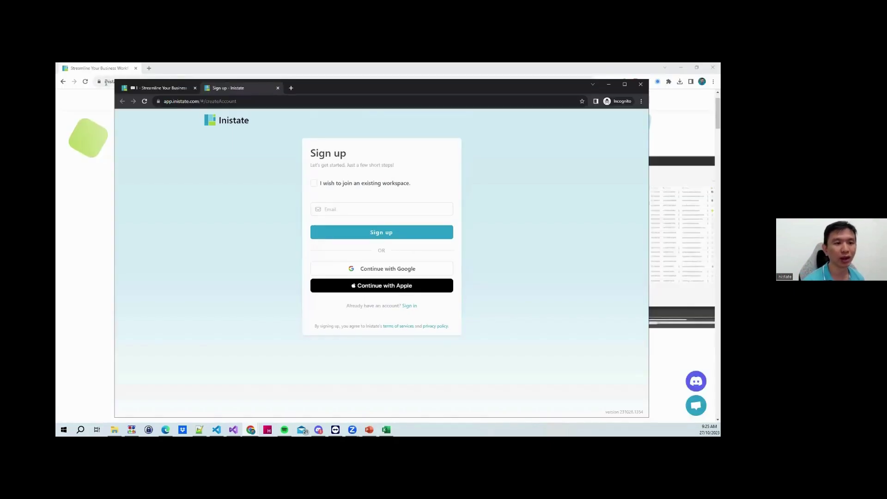
left_click(106, 82)
type("app")
key("Return")
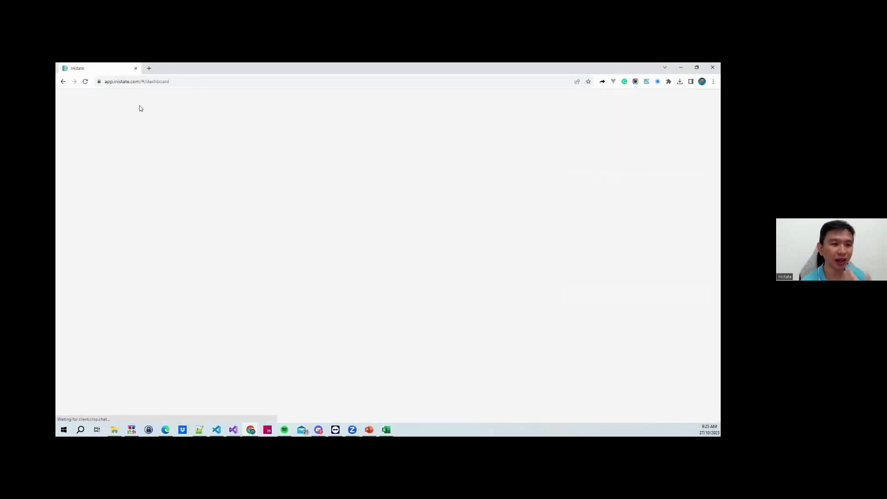
Choose Create new workspace from the workspace switcher
left_click(66, 101)
left_click(95, 98)
left_click(106, 253)
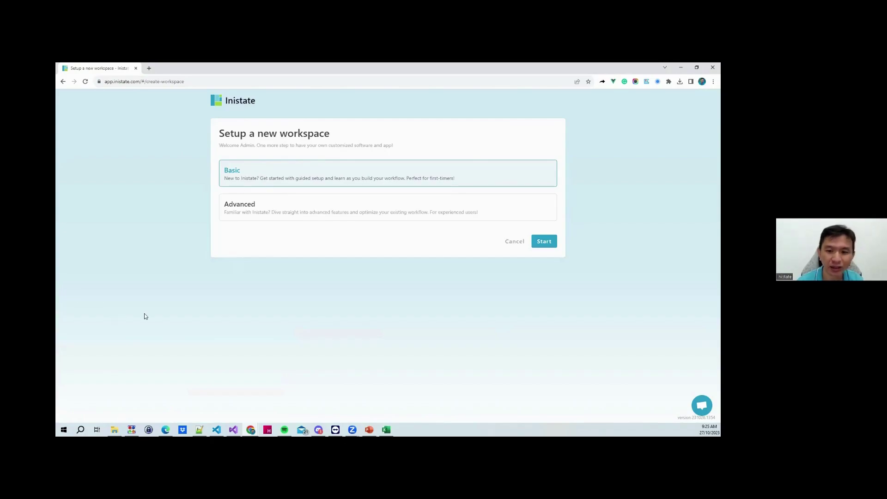
Create a Basic workspace named 'Demo 20231027'
left_click(550, 248)
left_click(366, 156)
type("Dem")
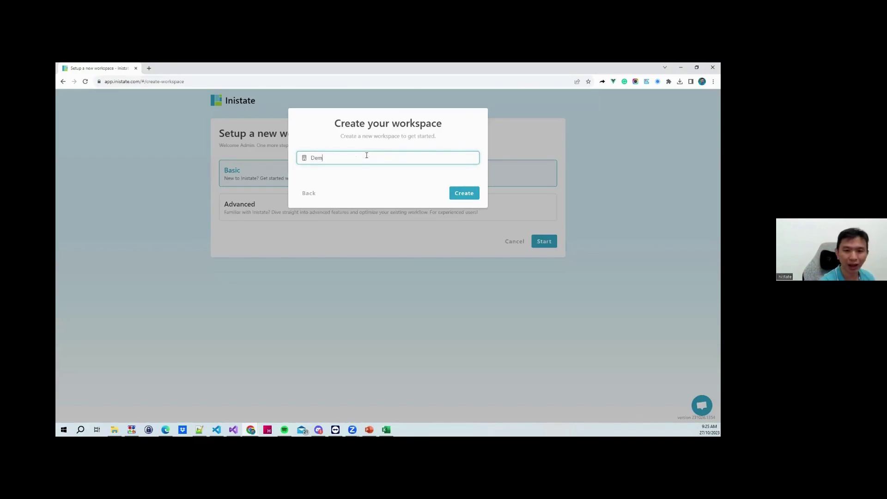
type("o 202310")
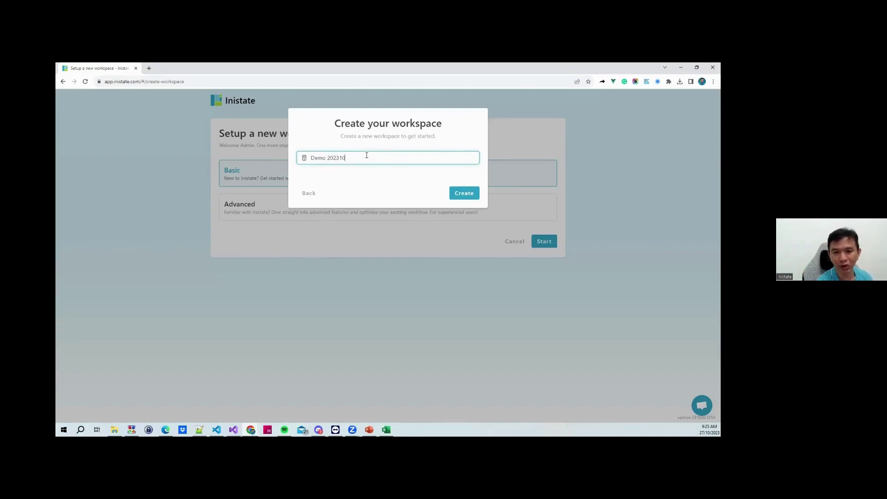
type("27")
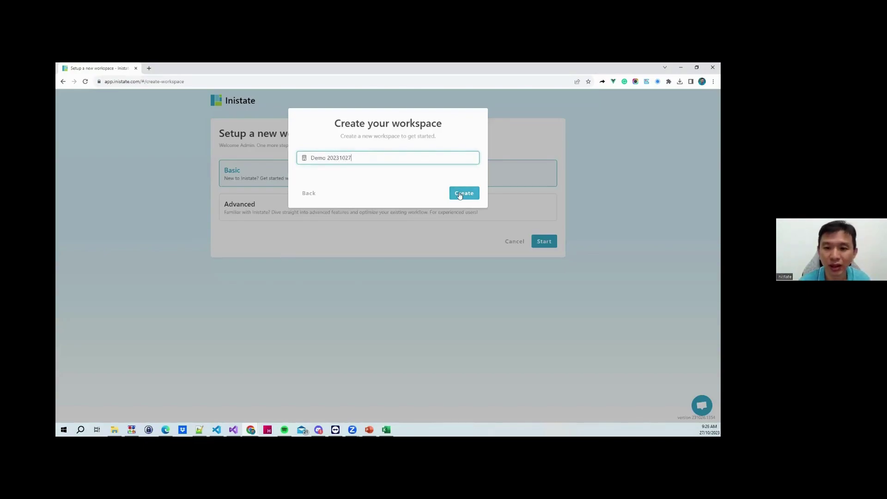
left_click(460, 194)
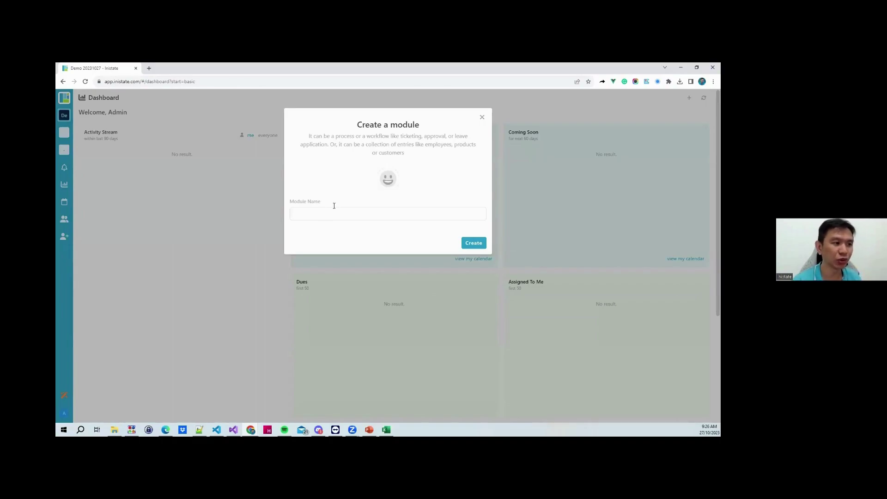
Enter 'Expense Claim' as the module name and create the module
left_click(348, 214)
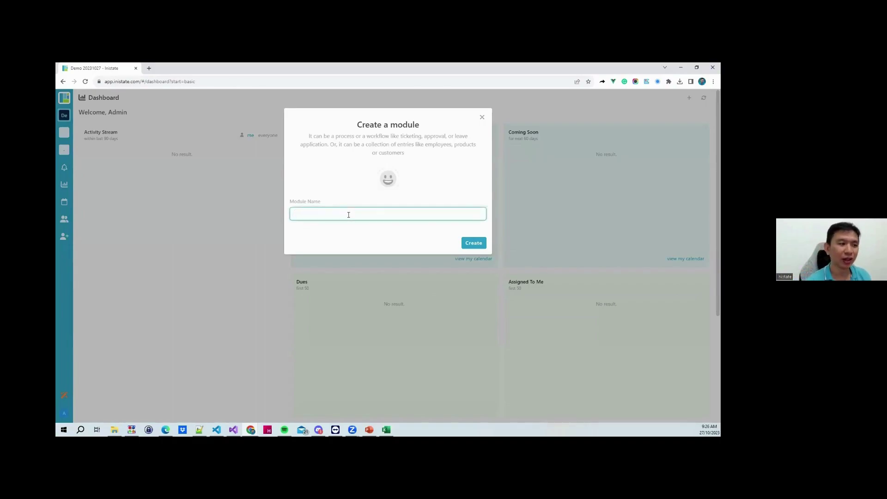
type("Expense ")
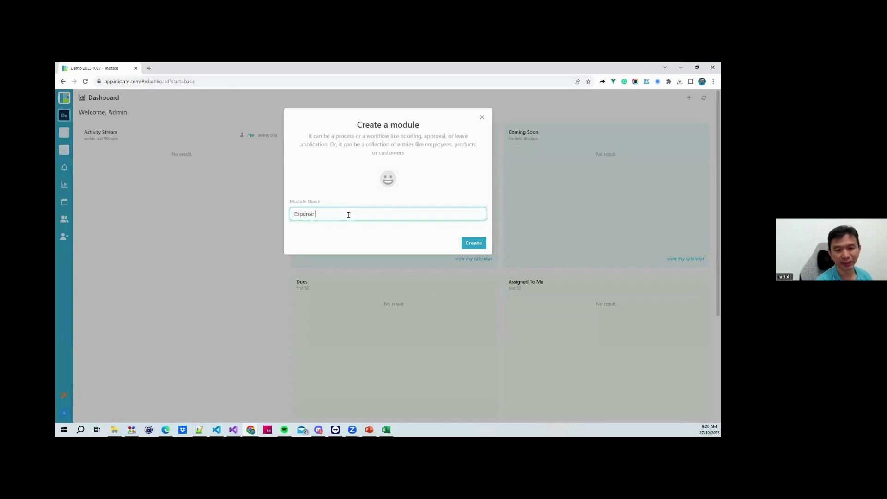
type("Claim")
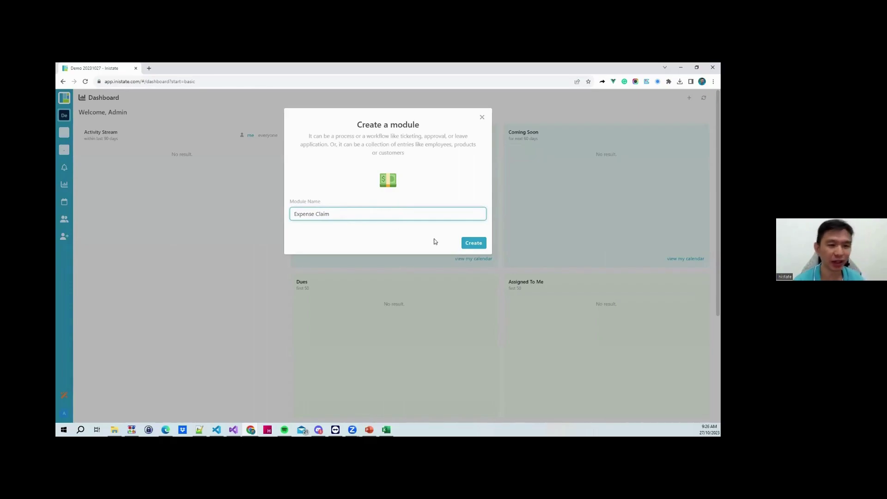
left_click(476, 246)
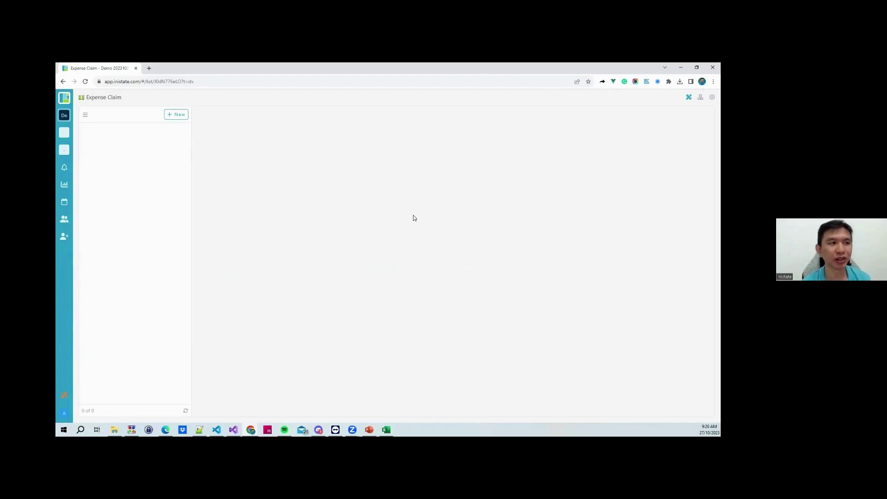
Start a new entry with an Employee Name text field holding the employee's name
left_click(178, 116)
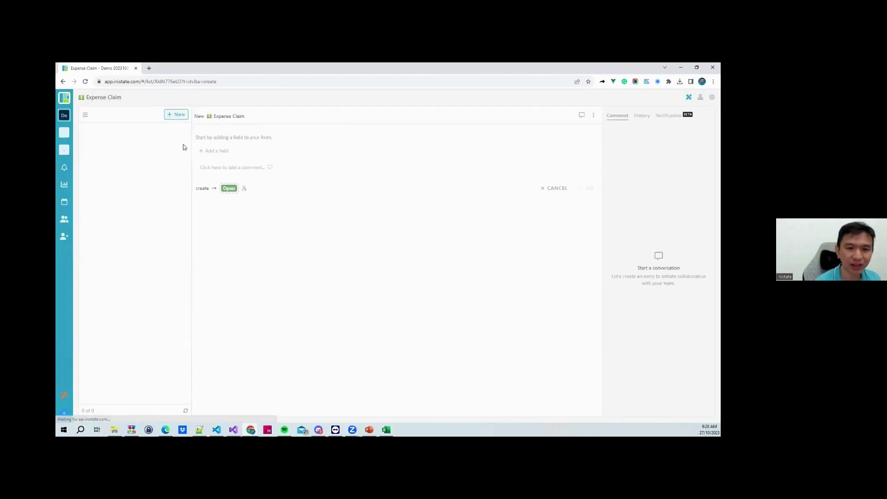
left_click(215, 154)
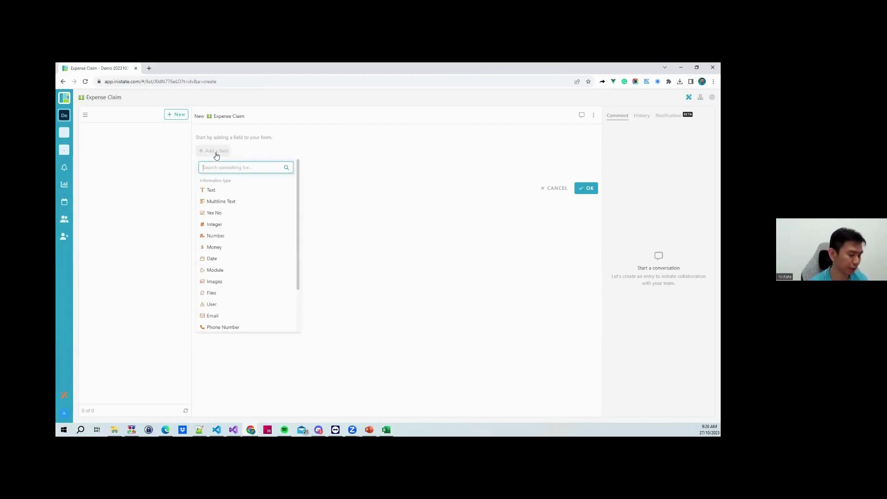
type("Emp")
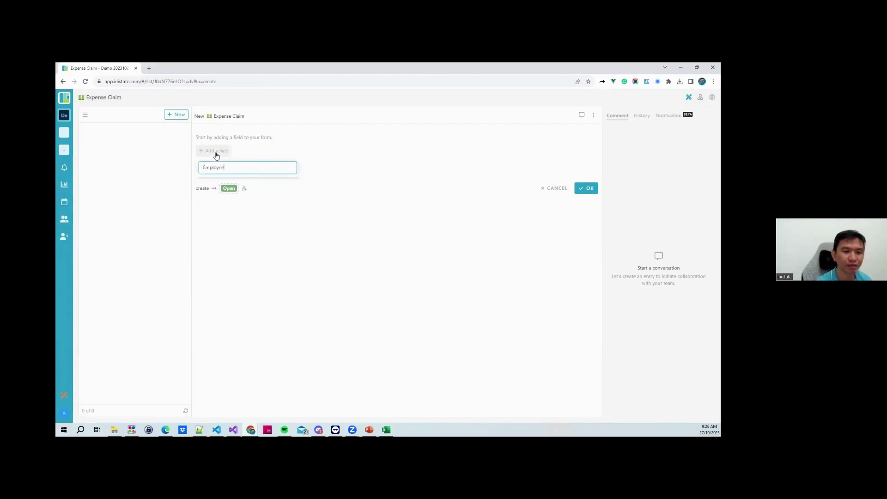
type("loyee Name")
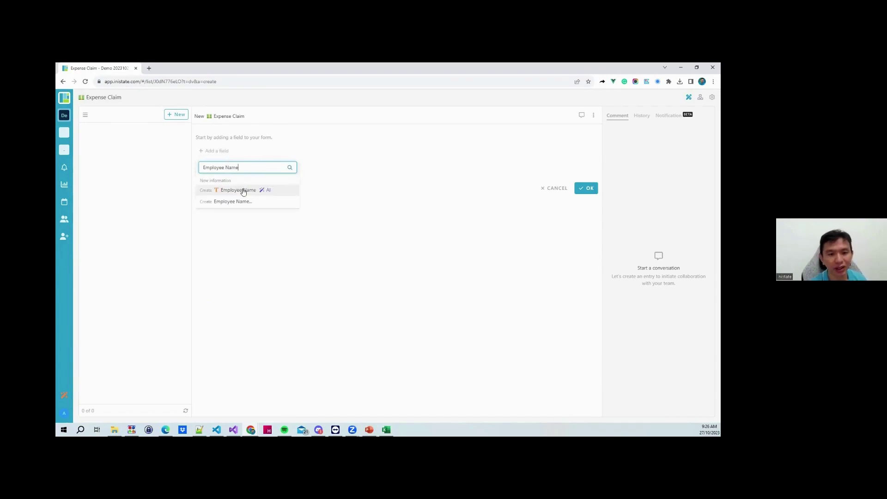
left_click(230, 199)
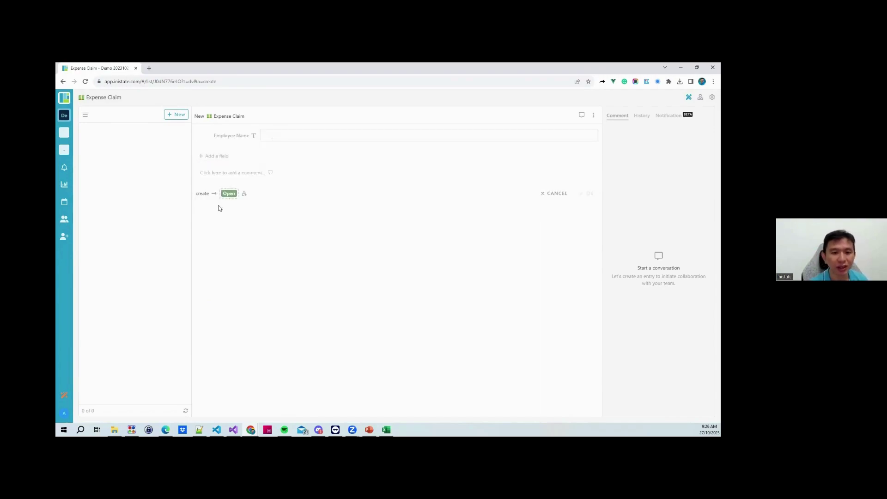
left_click(280, 135)
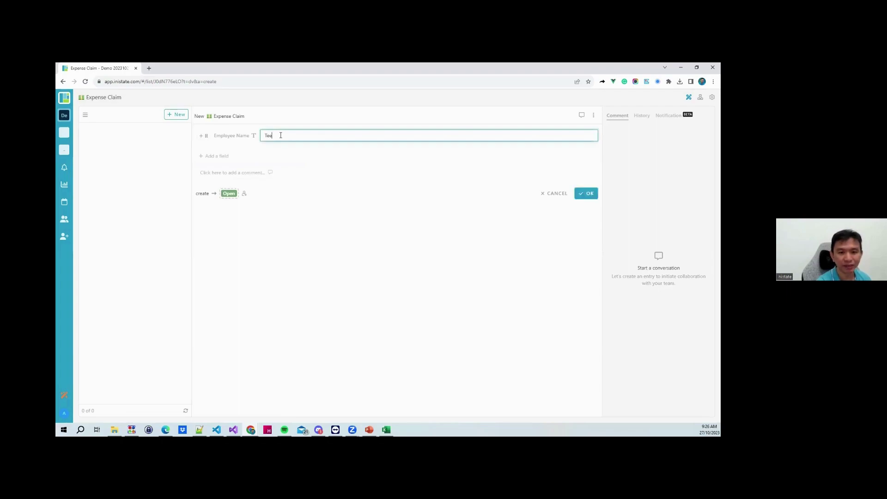
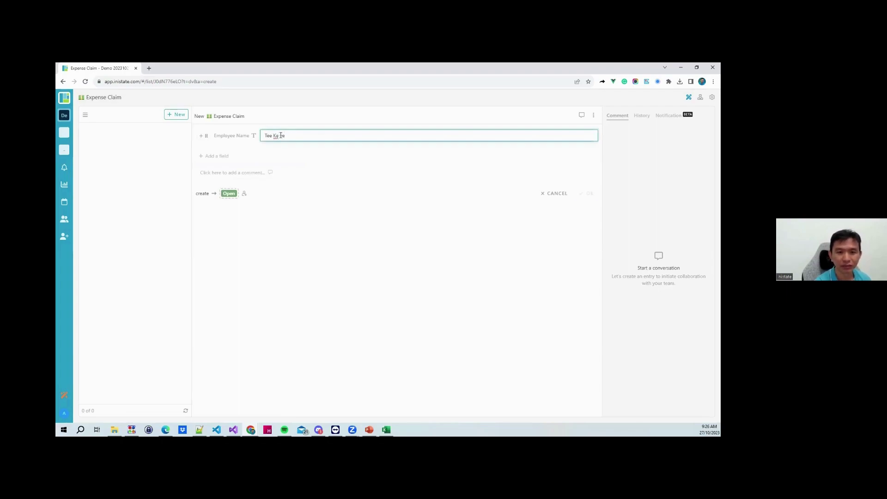
Add a Date field set to Oct 27, 2023
left_click(216, 156)
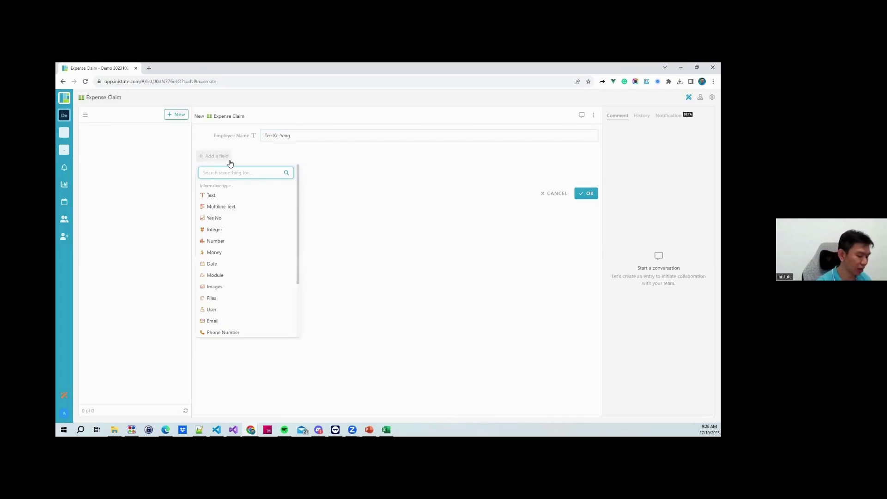
type("Date")
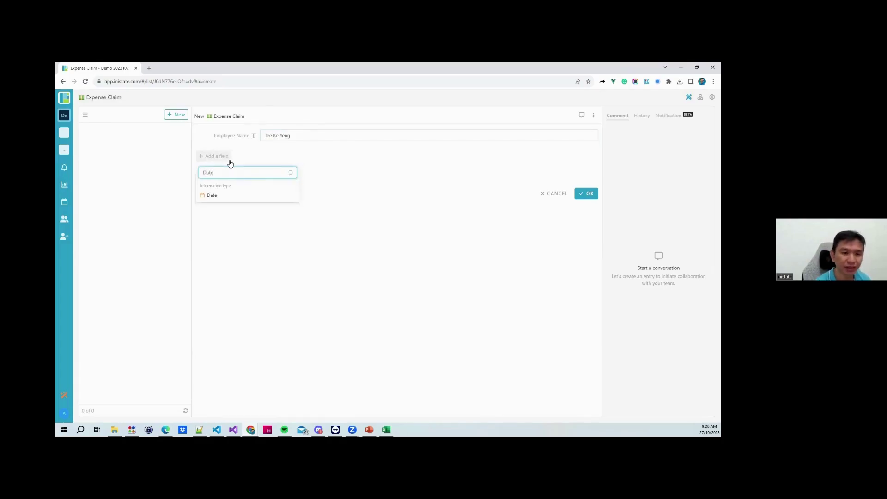
left_click(230, 195)
left_click(278, 152)
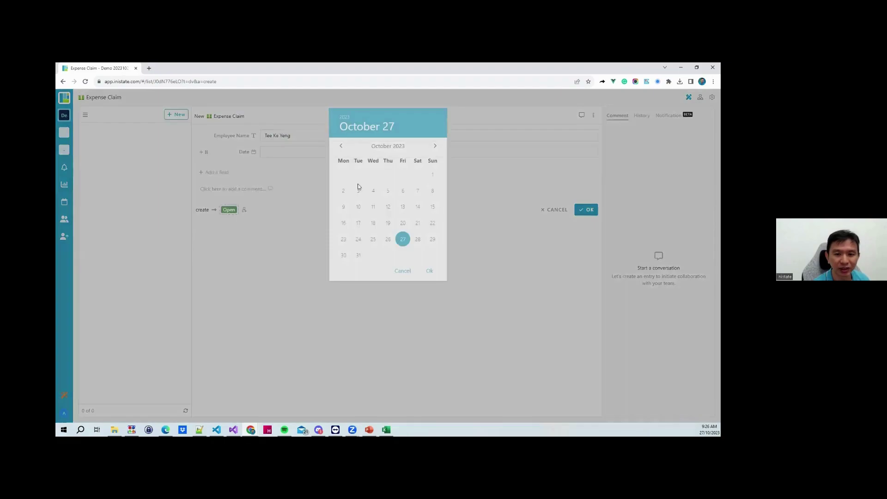
left_click(429, 271)
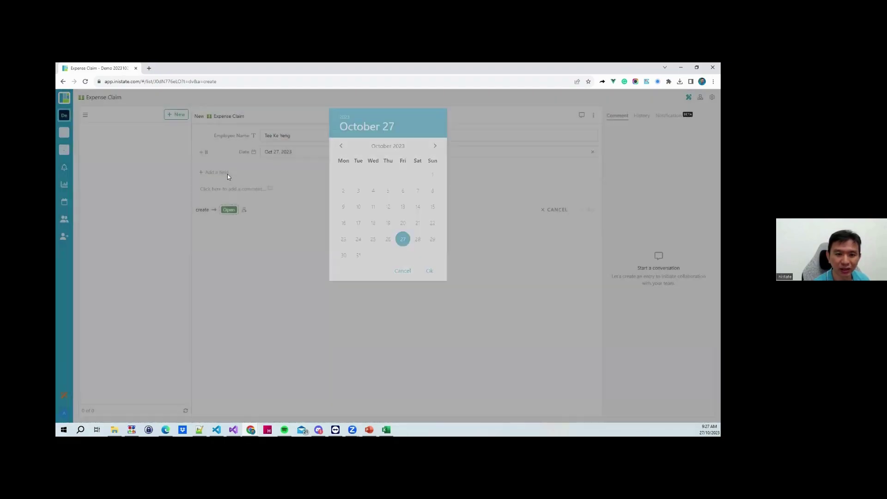
Begin adding a field named 'Expense Type'
left_click(223, 174)
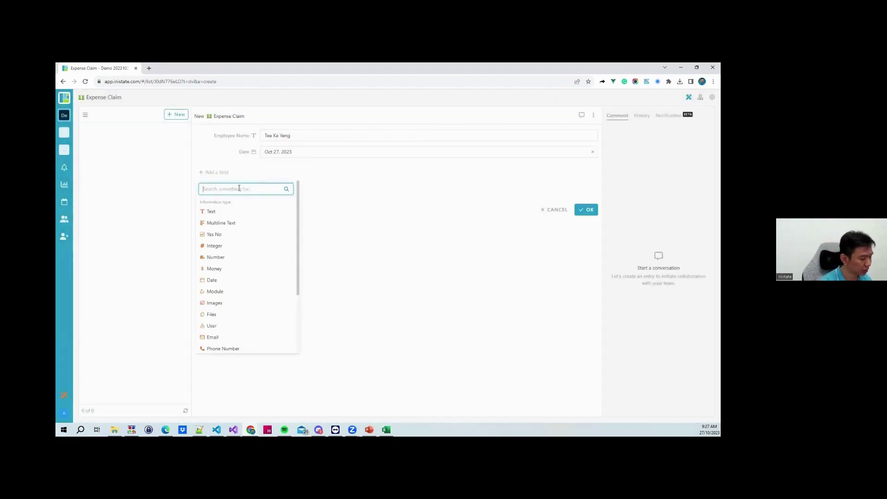
type("Expense Type")
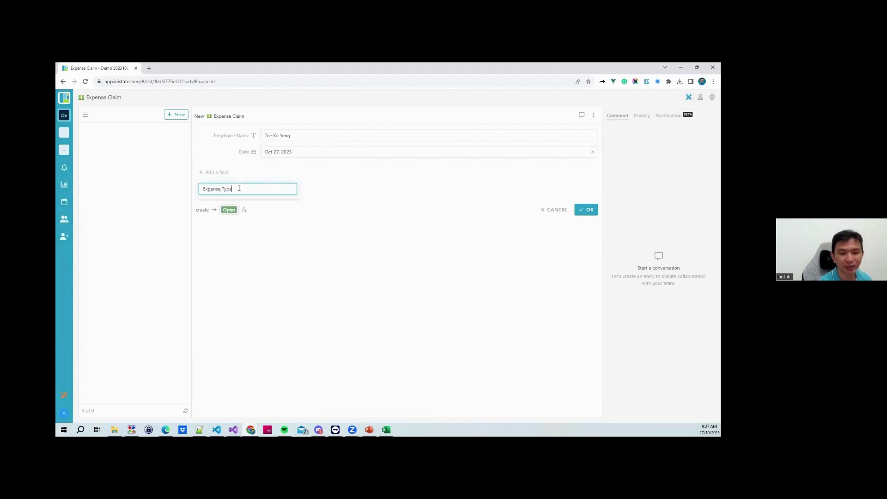
Create Expense Type as a selection field
left_click(239, 210)
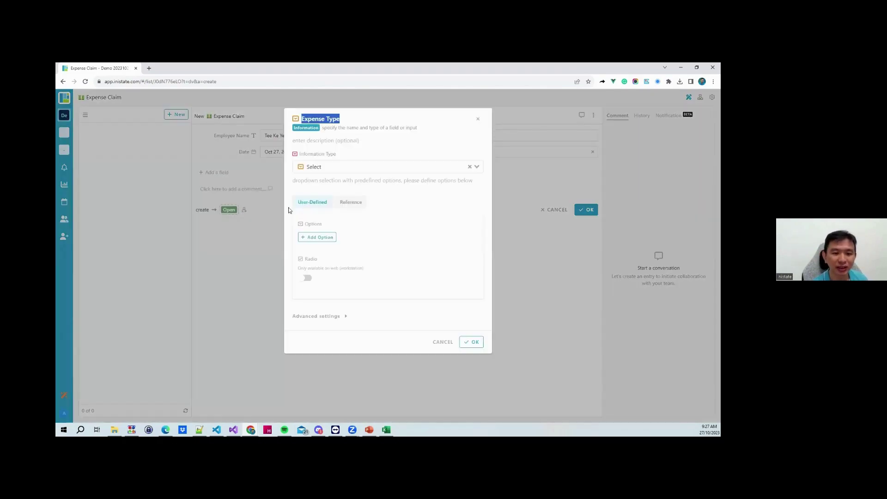
left_click(315, 238)
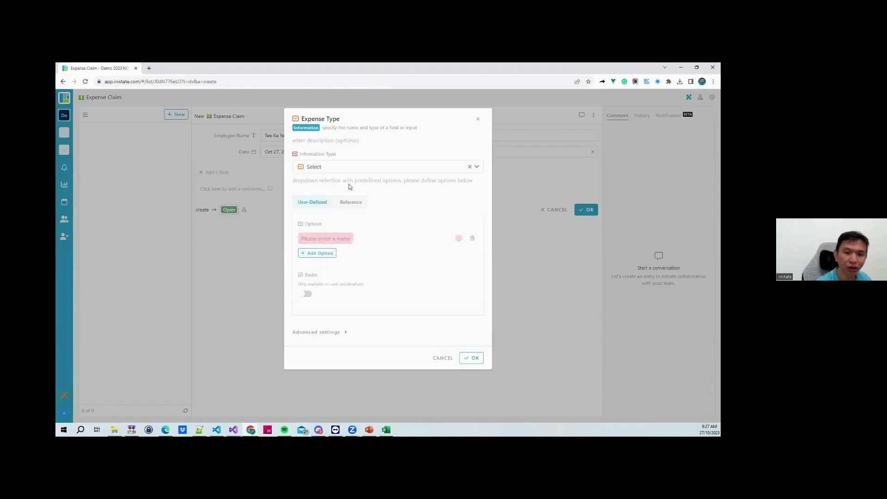
left_click(377, 165)
left_click(382, 154)
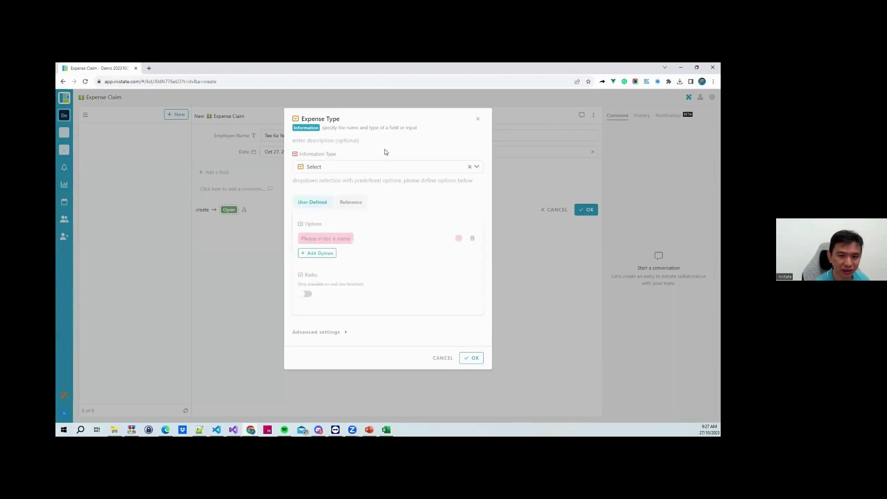
Enter options Office Supplies, Medical, Travel and Others, and save the field
left_click(317, 239)
type("Off")
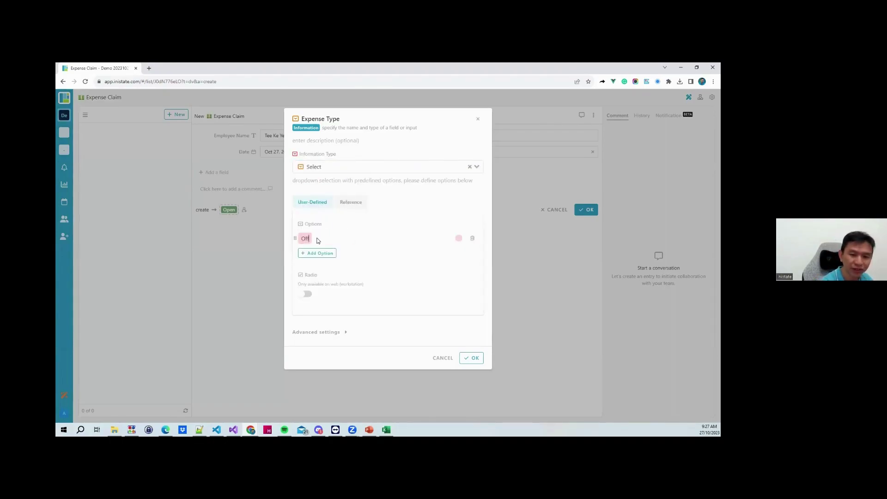
type("ice Supplies")
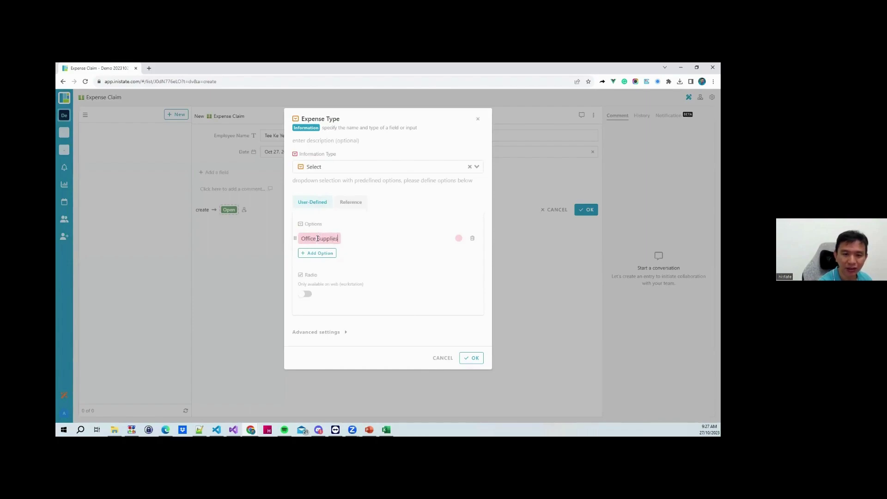
key("Return")
type("Med")
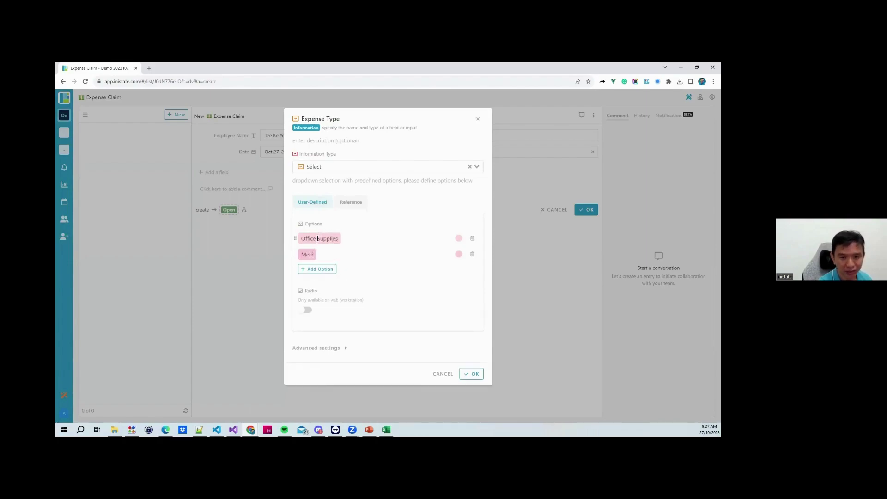
type("ical")
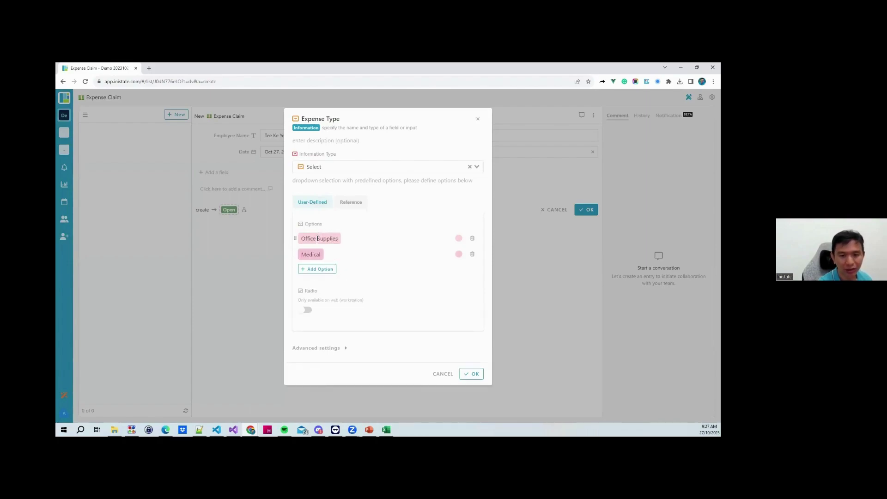
key("Return")
type("Travel")
key("Return")
type("Others")
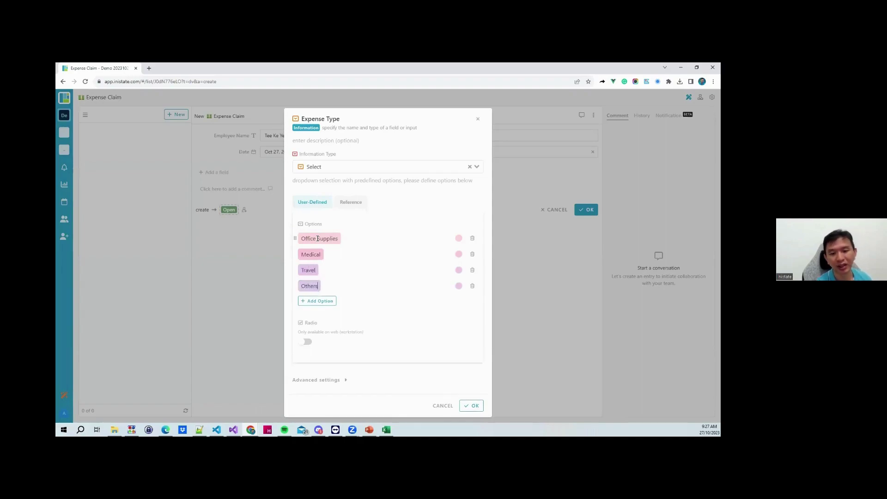
left_click(476, 407)
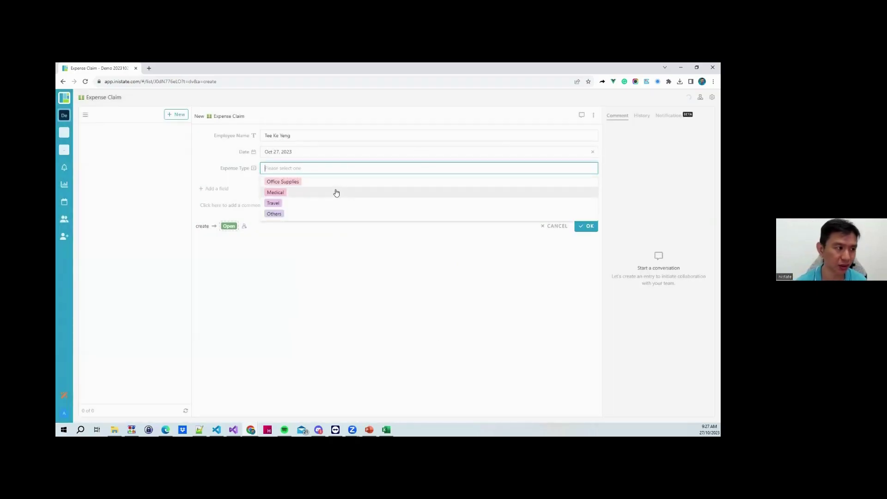
Set Expense Type to Office Supplies and add an Attachments file-upload field
left_click(310, 187)
left_click(225, 189)
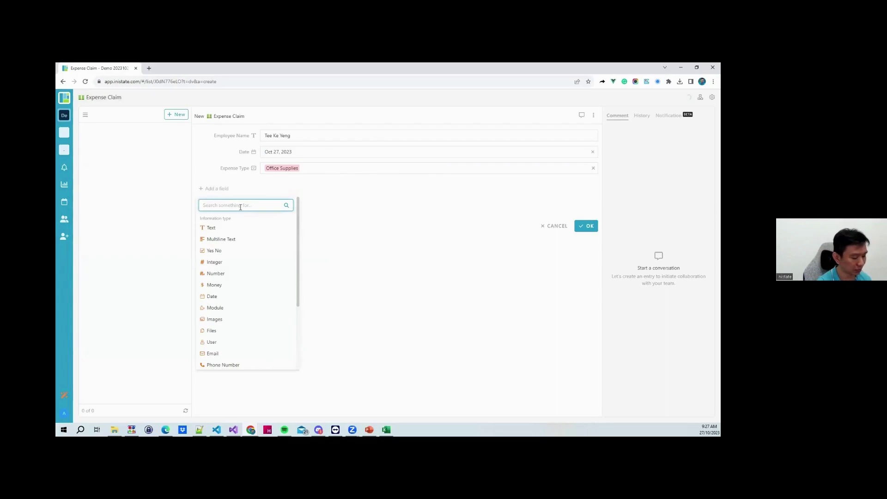
type("Attachments")
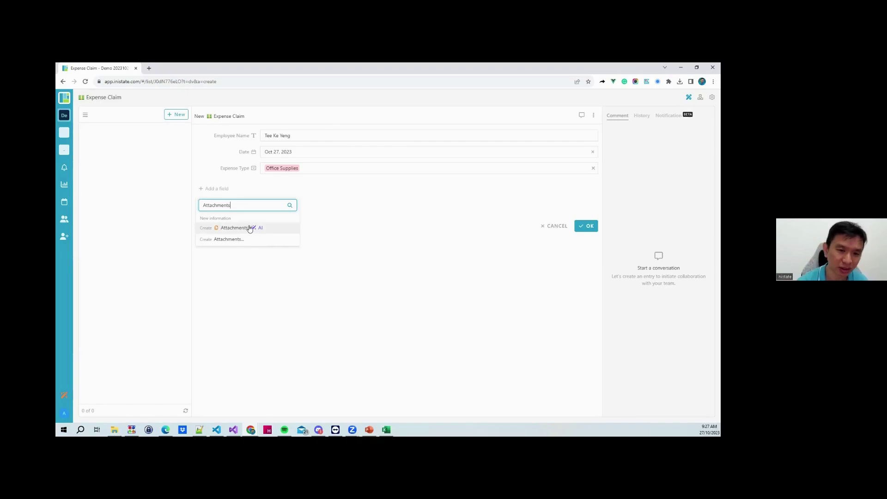
left_click(249, 229)
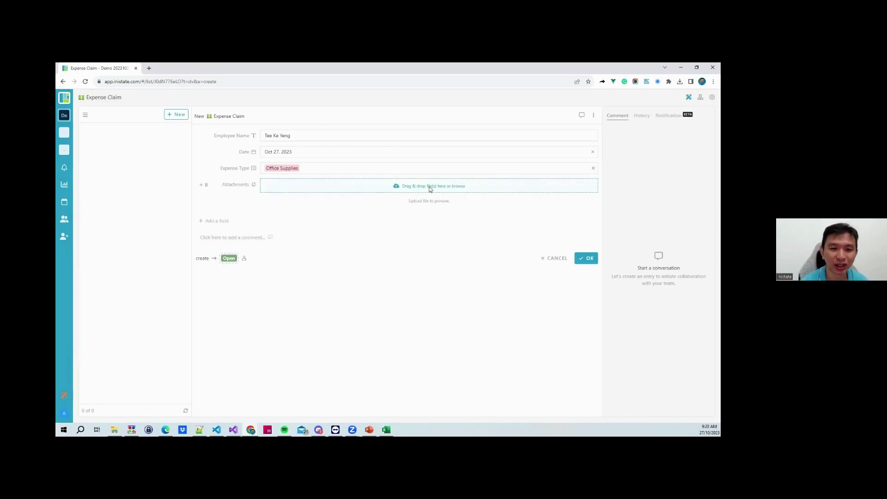
Attach the GEOLAB quotation PDF from the Desktop to the claim's Attachments field, then return to Excel
left_click(430, 187)
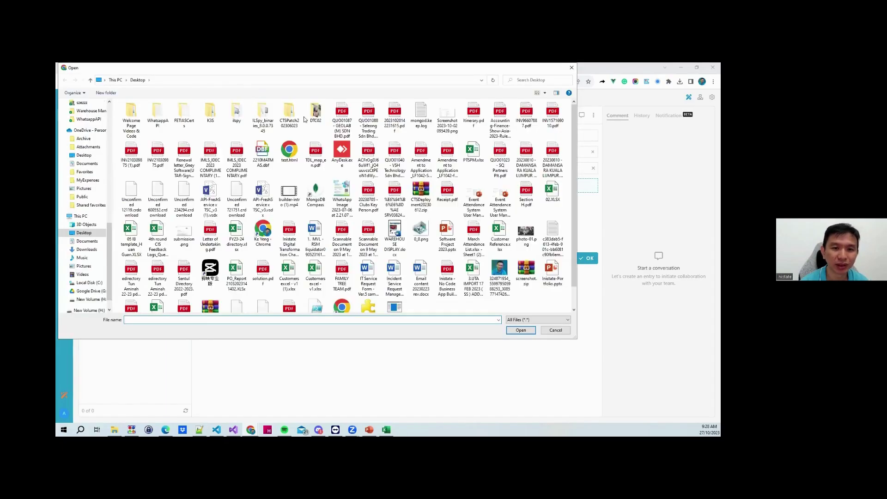
left_click(342, 121)
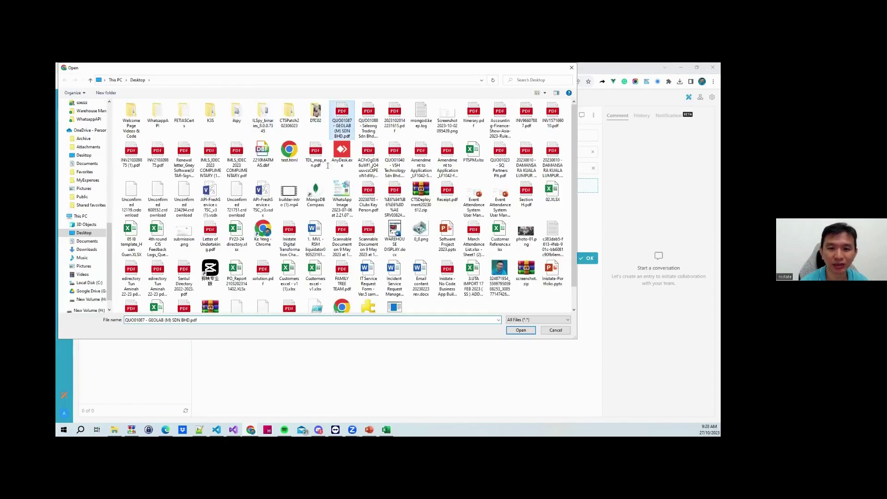
key("Return")
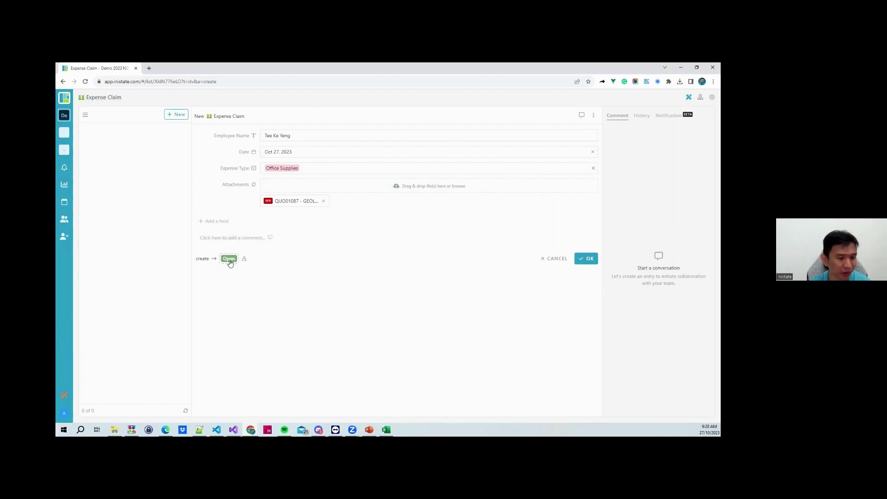
key("alt+Tab")
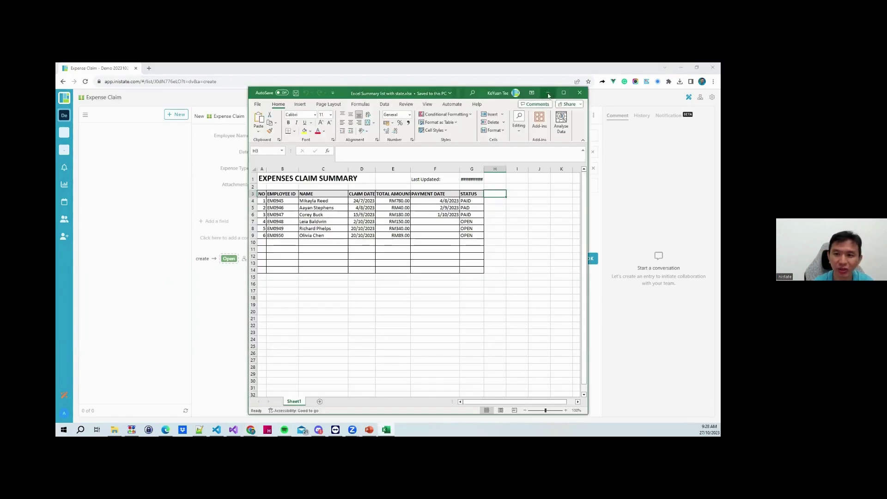
Change the Office Supplies claim's starting state from Open to a new Draft state and save it
left_click(549, 93)
left_click(228, 258)
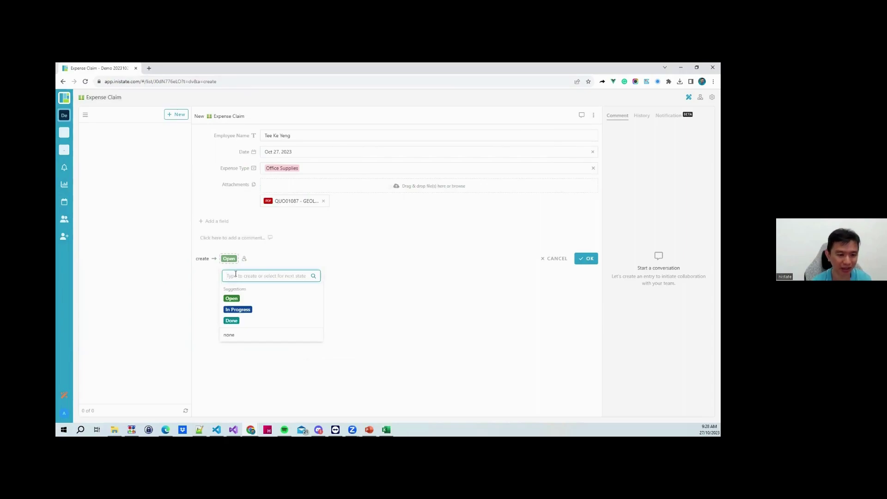
type("Draft")
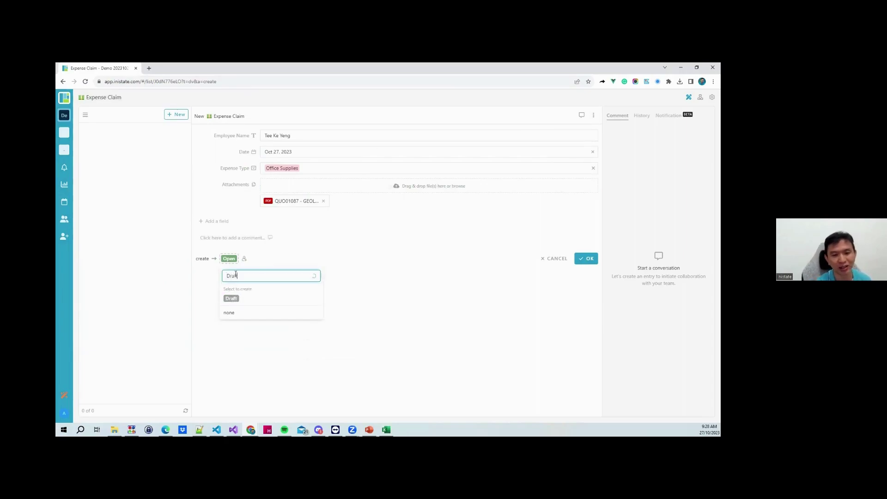
left_click(237, 298)
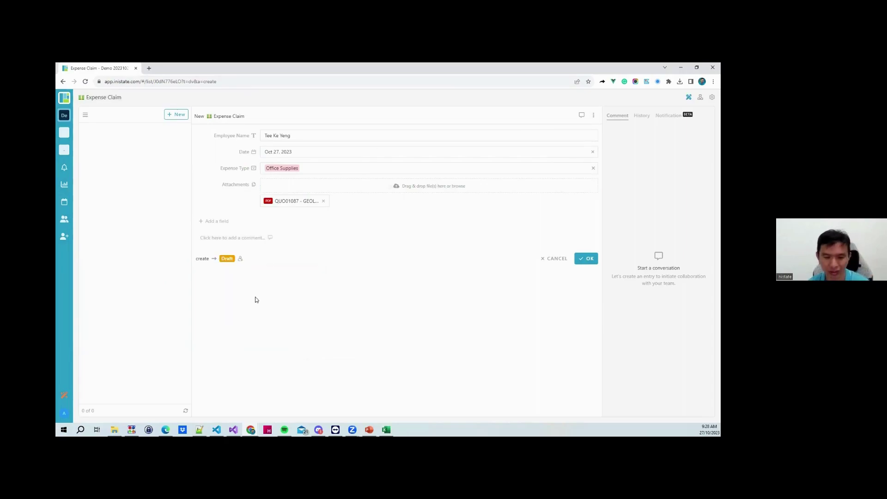
left_click(589, 259)
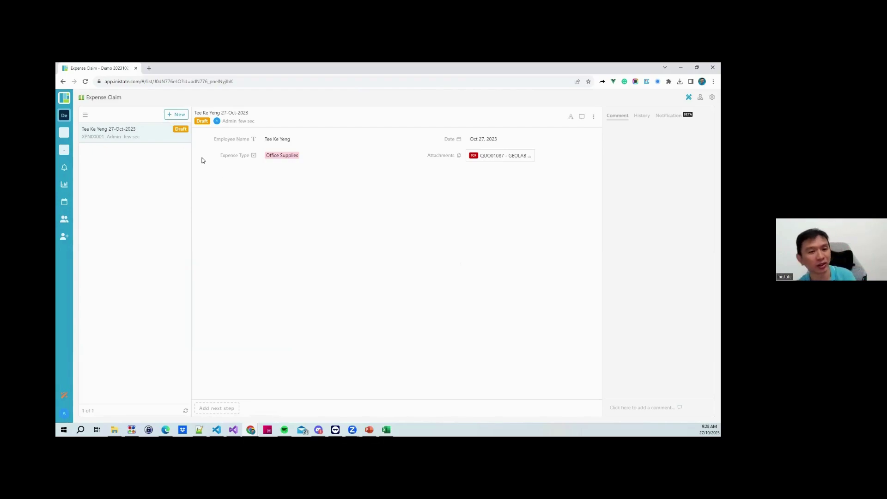
left_click(178, 115)
Enter the employee's name, date Oct 27, 2023 and expense type Travel, and save the claim
left_click(285, 139)
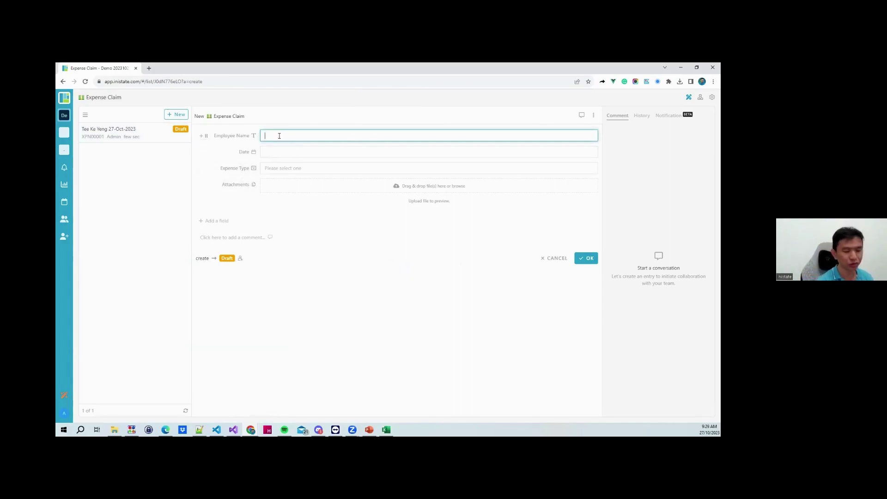
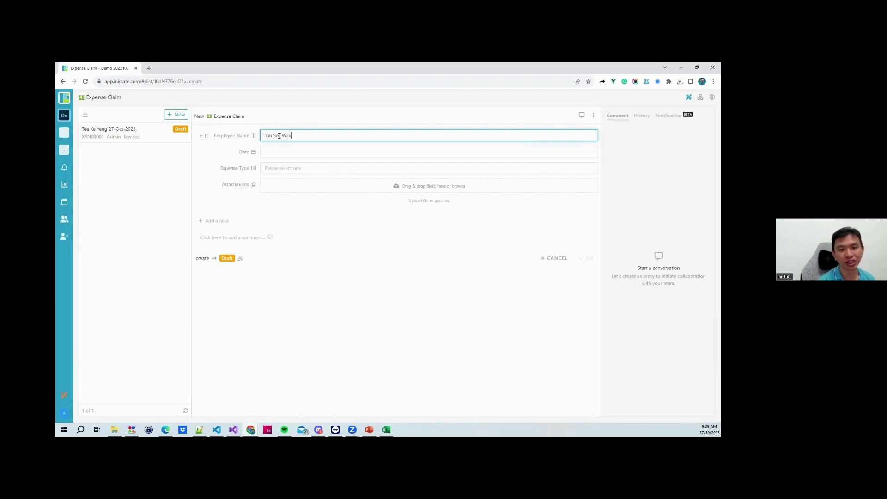
left_click(279, 150)
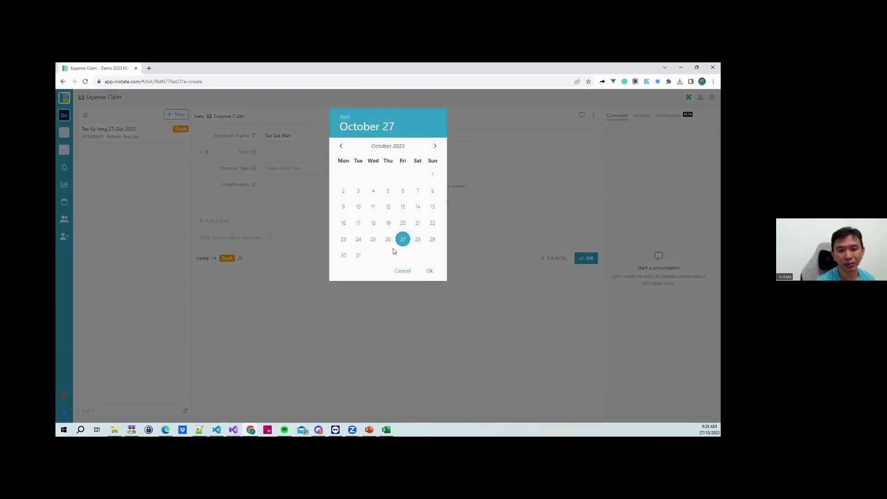
left_click(428, 268)
left_click(293, 168)
left_click(287, 203)
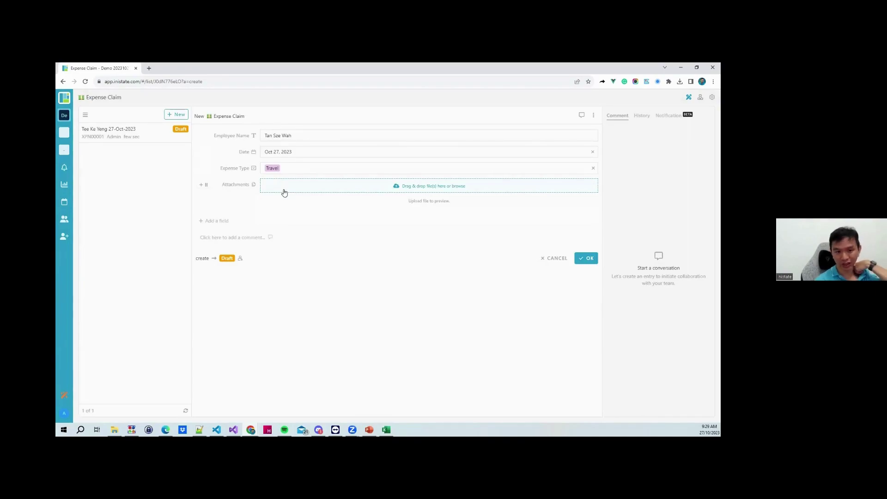
left_click(587, 260)
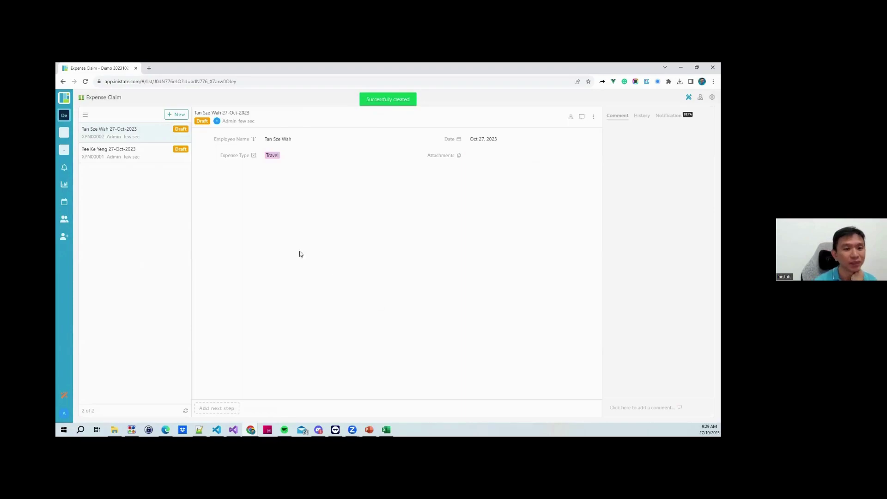
left_click(127, 150)
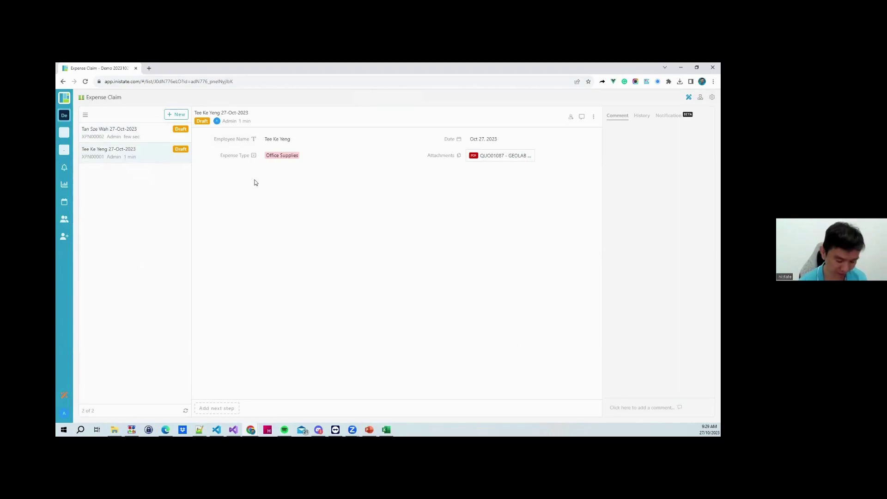
left_click(148, 83)
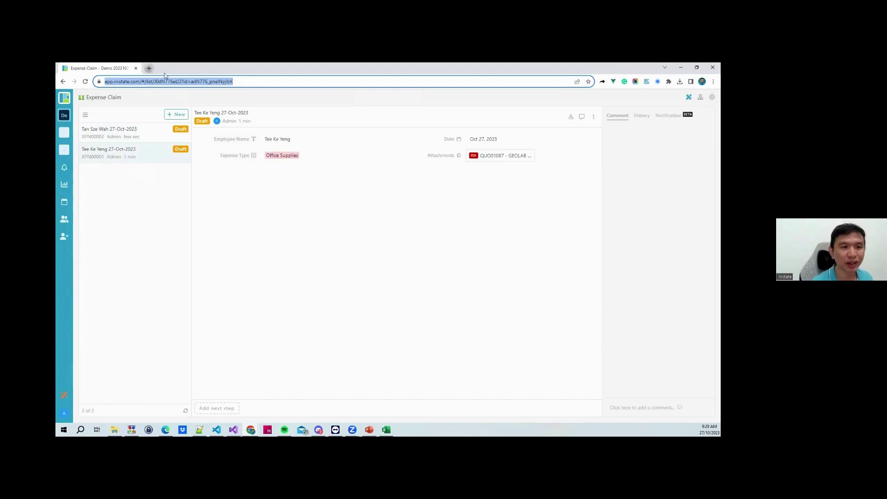
left_click(148, 68)
key("ctrl+w")
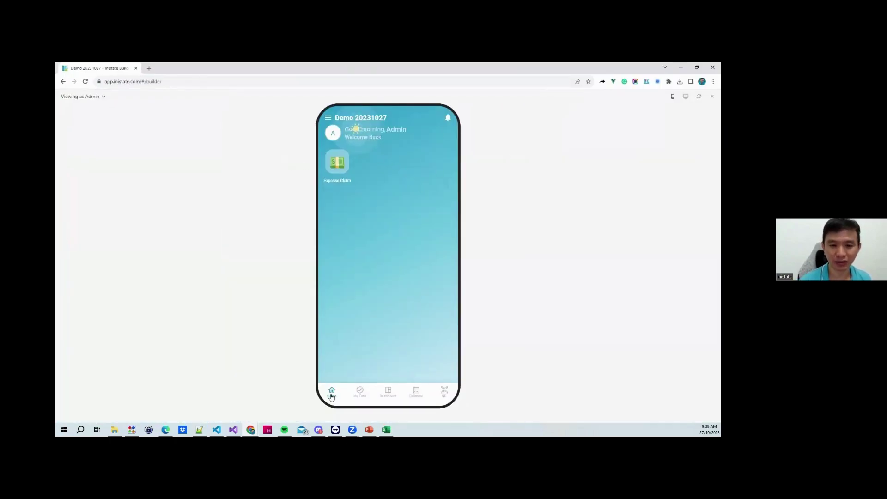
left_click(338, 167)
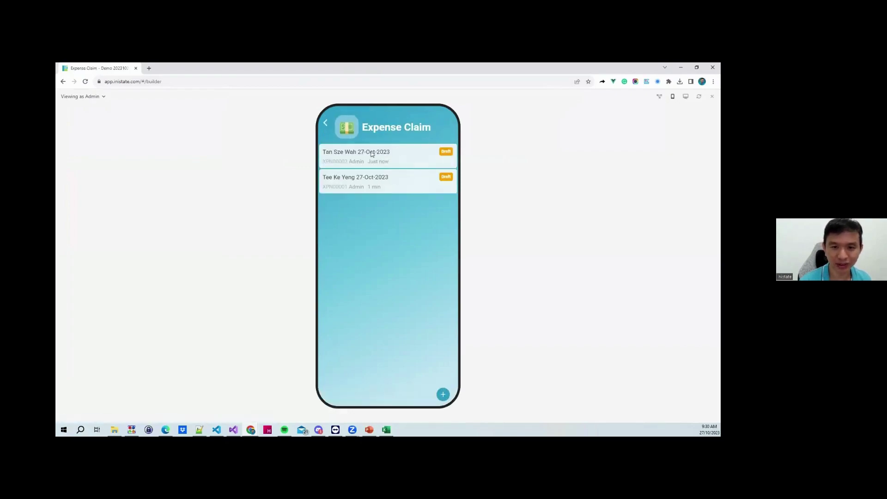
left_click(442, 394)
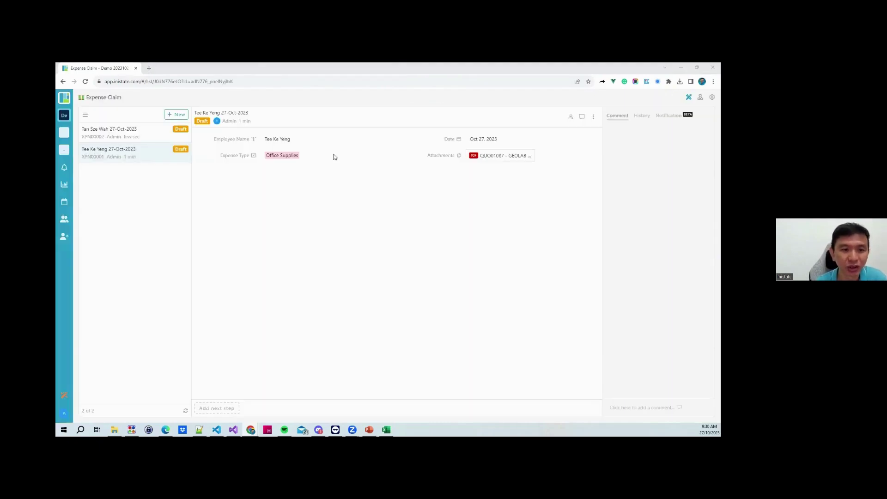
On the Travel claim, create a new Submit workflow action
left_click(129, 134)
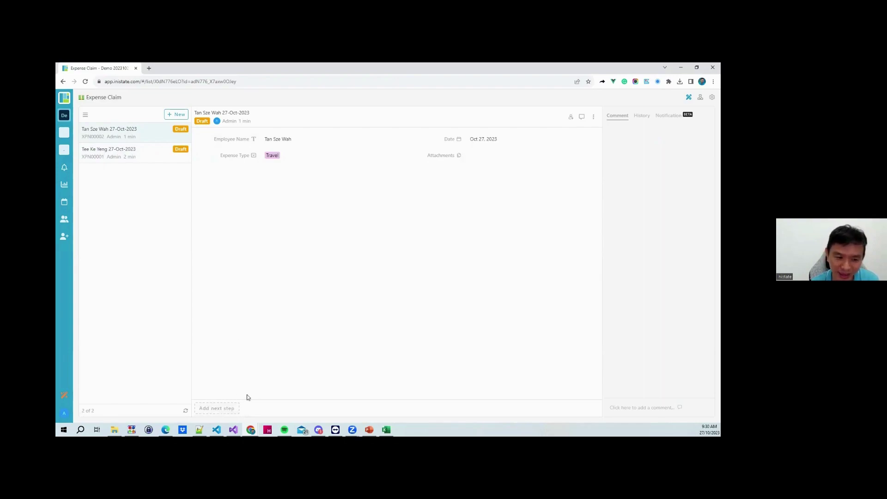
left_click(219, 408)
type("Submit")
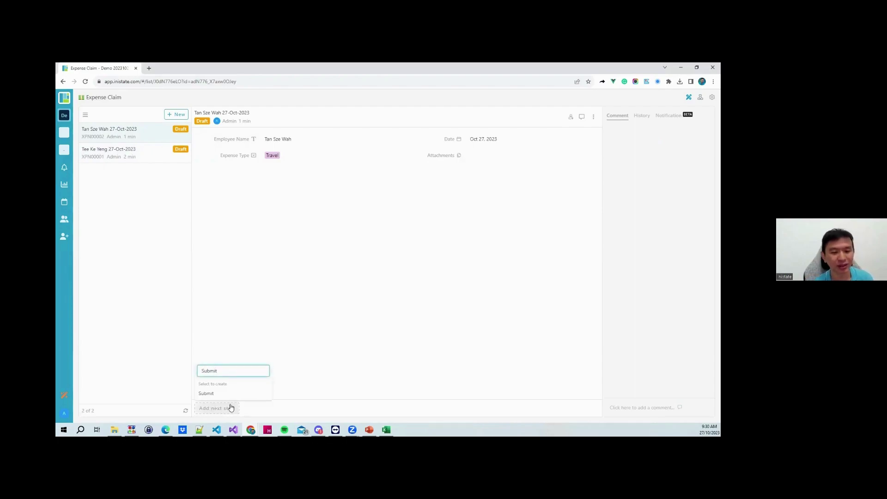
left_click(215, 396)
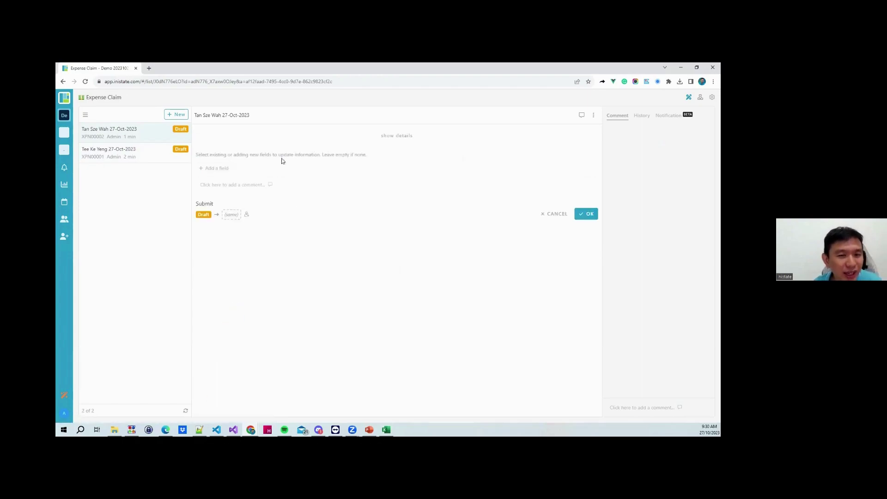
Set Submit's next state to a new Pending Approval state and submit the Travel claim
left_click(399, 137)
left_click(392, 135)
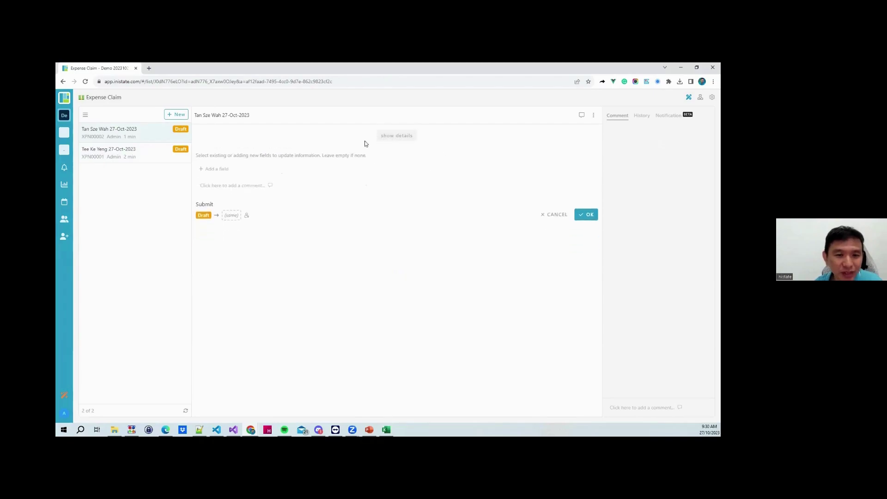
left_click(220, 168)
scroll(243, 241, "down", 3)
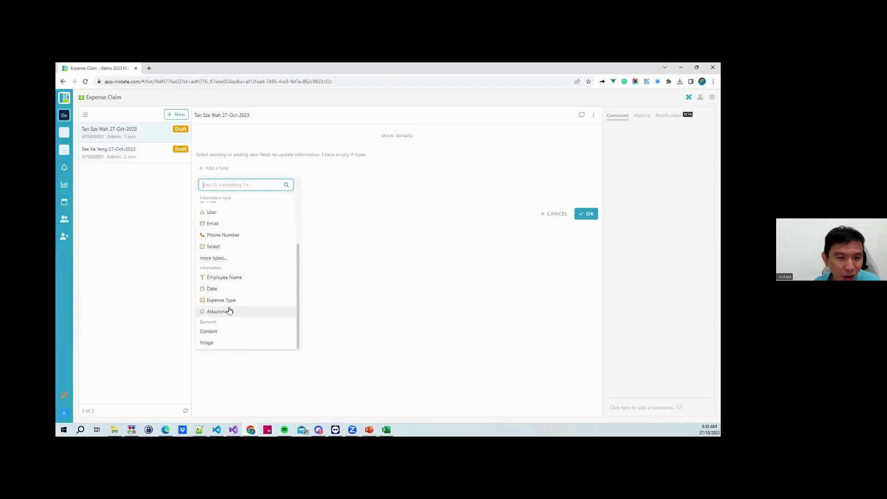
left_click(254, 144)
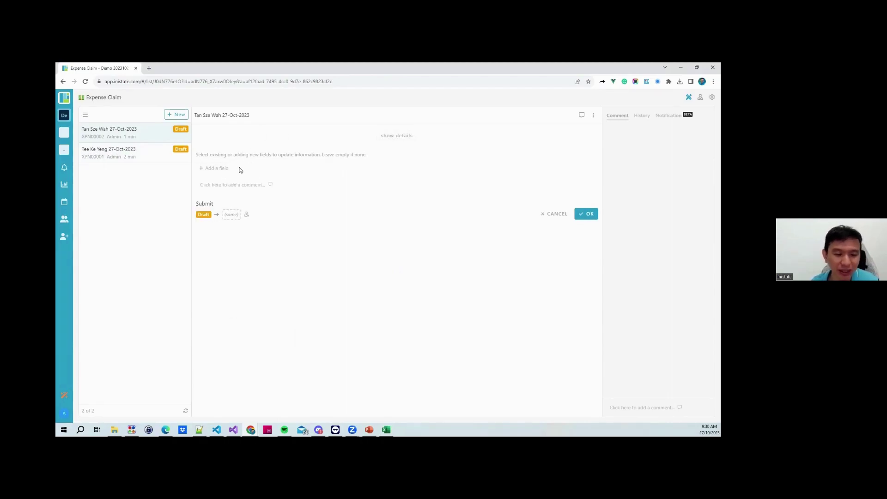
left_click(231, 215)
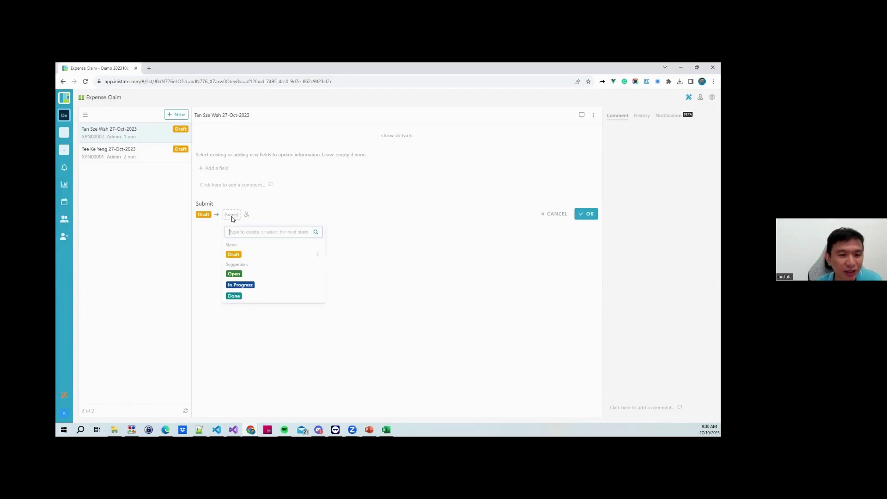
type("Pending Approval")
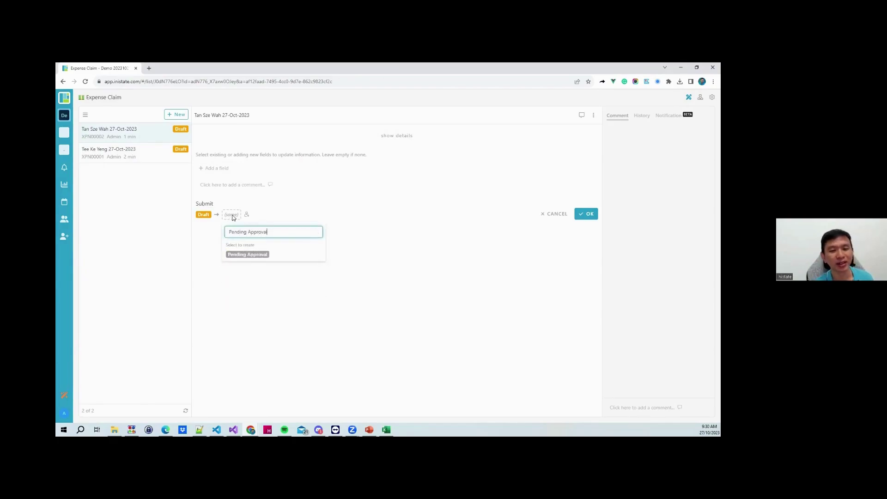
left_click(259, 255)
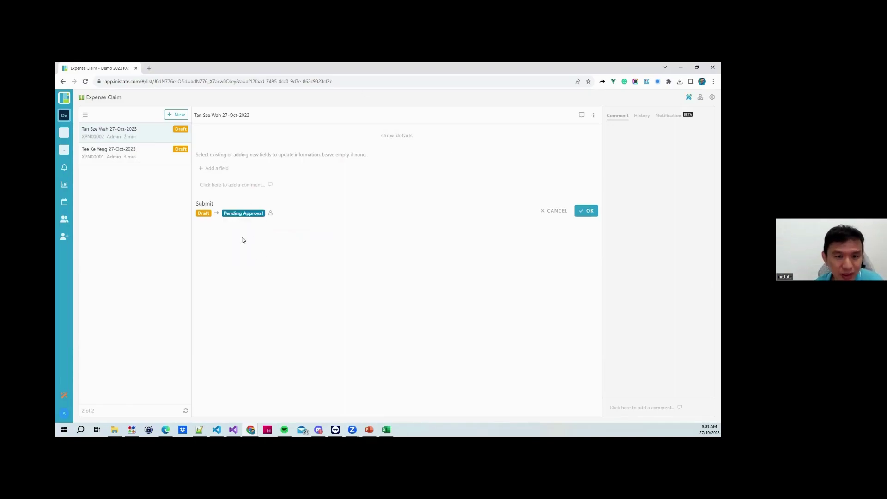
left_click(590, 211)
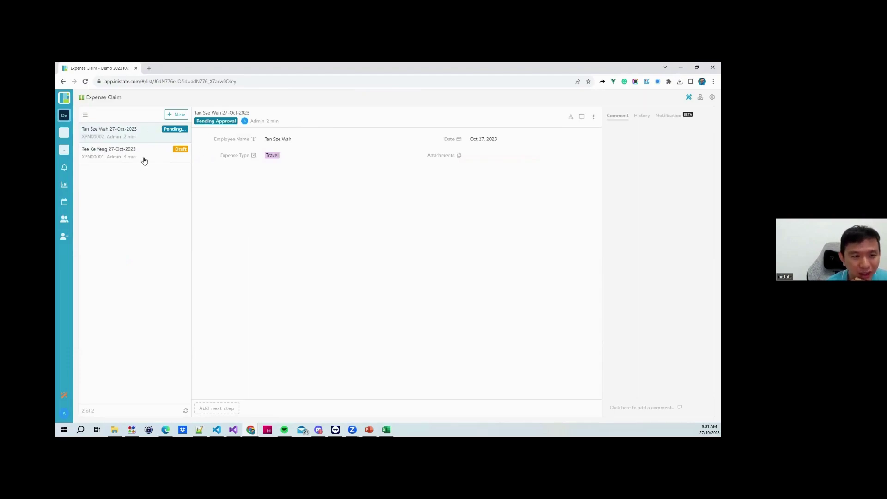
Submit the Office Supplies claim so it moves to Pending Approval
left_click(145, 158)
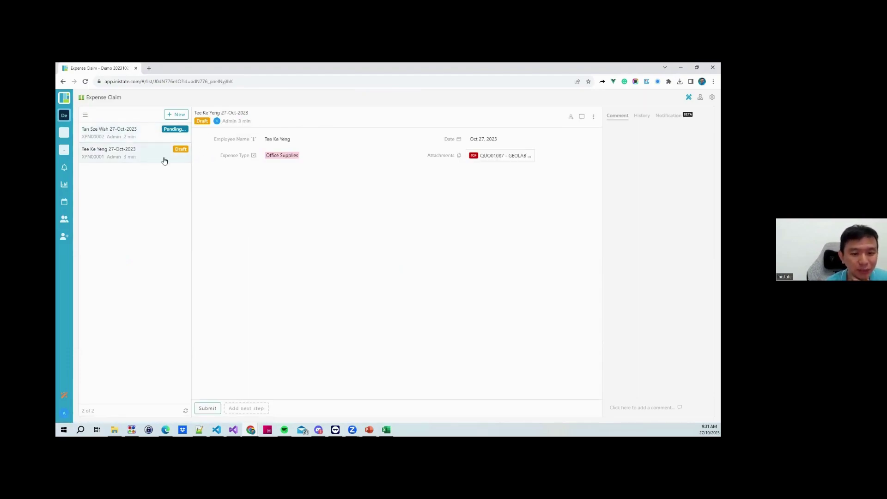
left_click(208, 410)
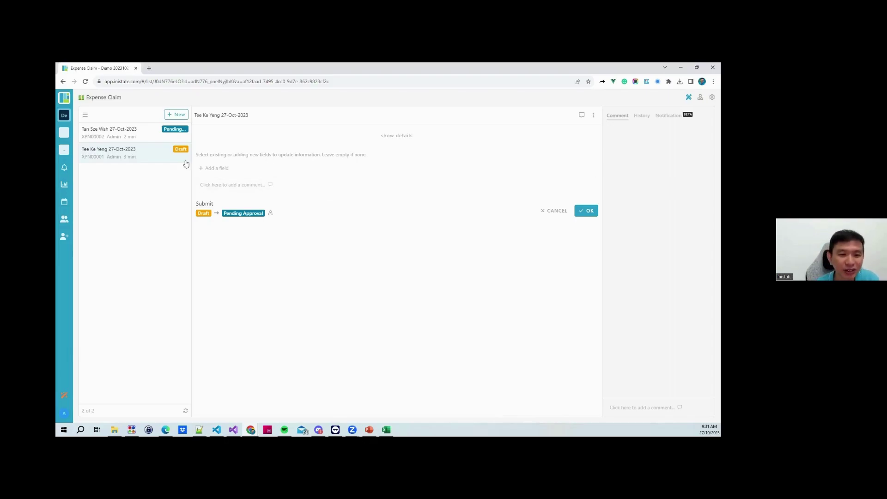
left_click(129, 152)
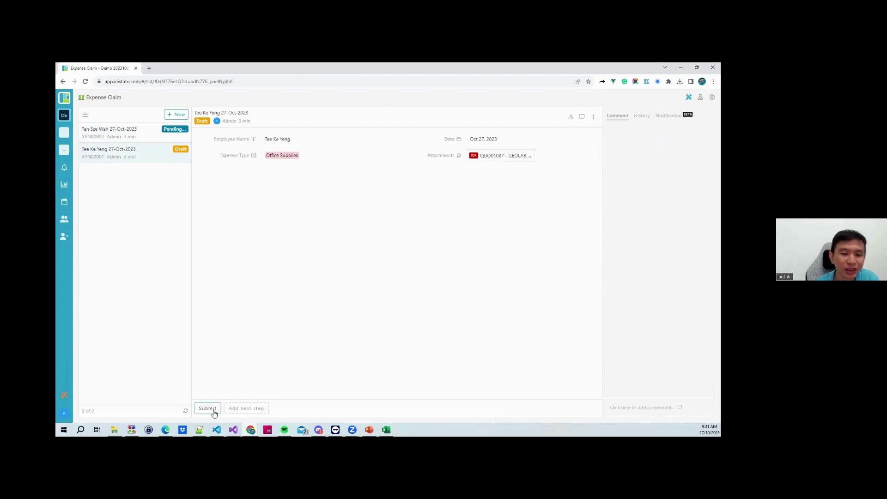
left_click(212, 411)
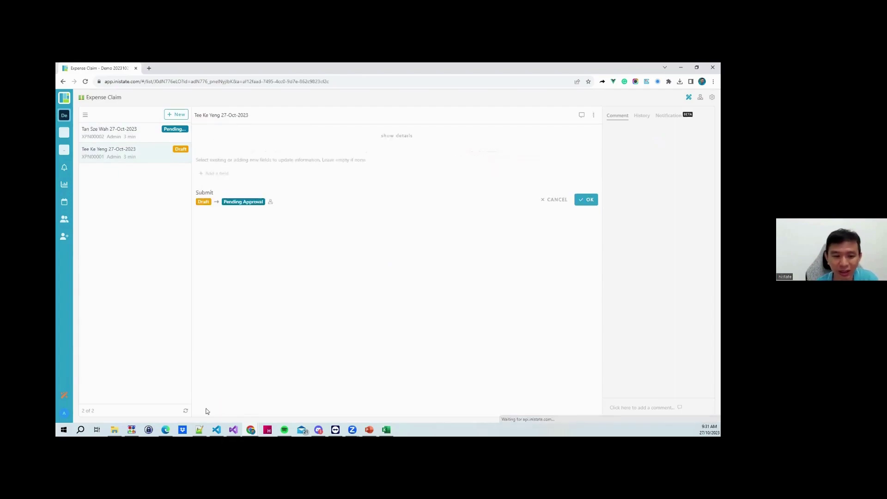
left_click(587, 212)
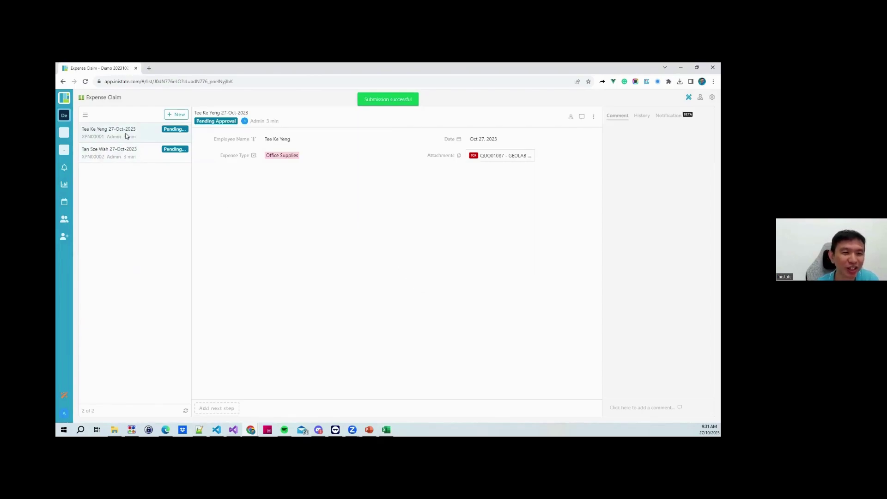
left_click(224, 408)
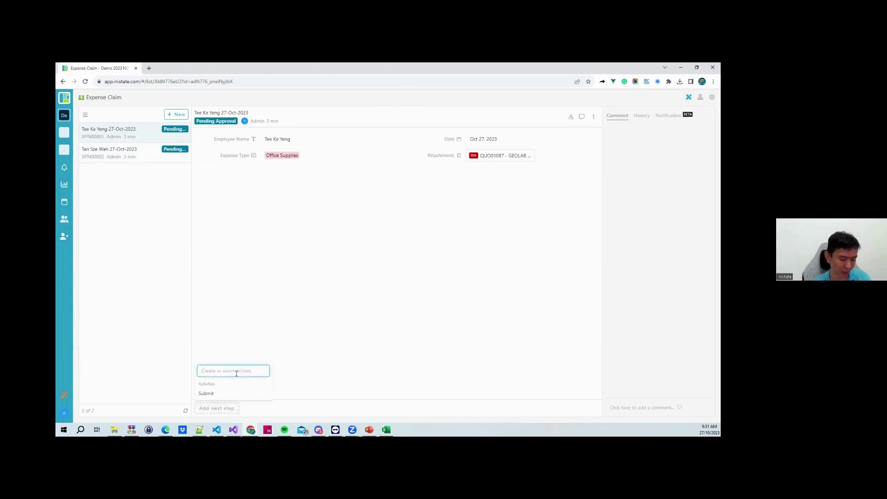
Create an Approve action with a check-mark icon
type("Approve")
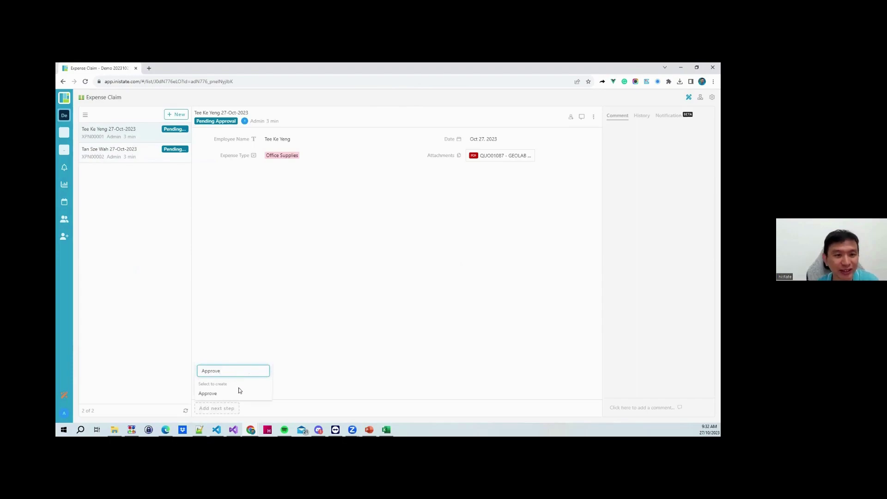
left_click(235, 392)
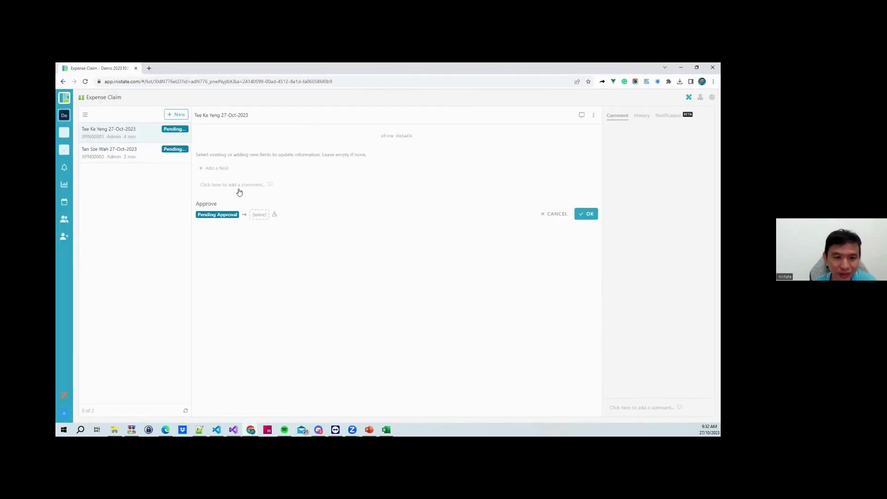
left_click(209, 205)
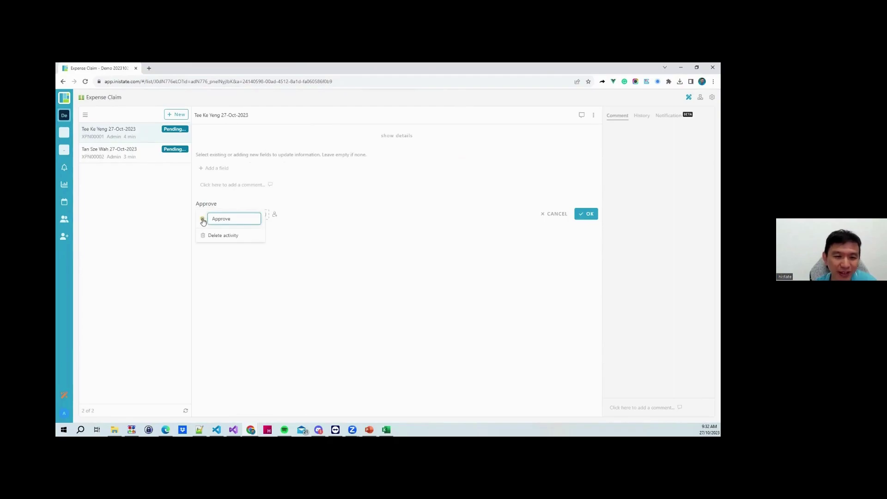
left_click(234, 251)
type("tick")
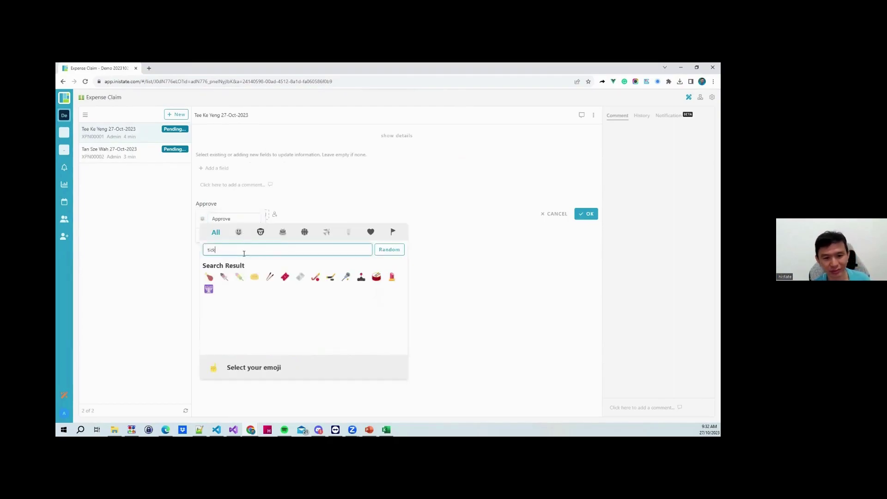
key("ctrl+a")
type("che")
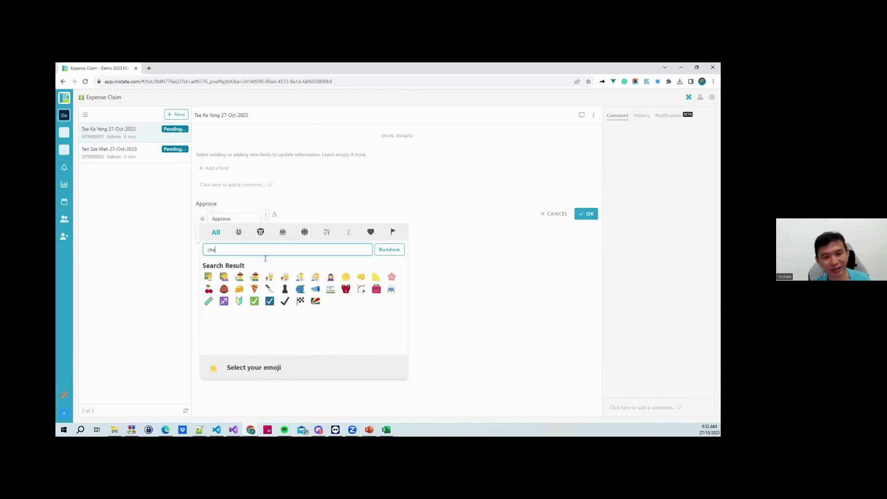
left_click(256, 302)
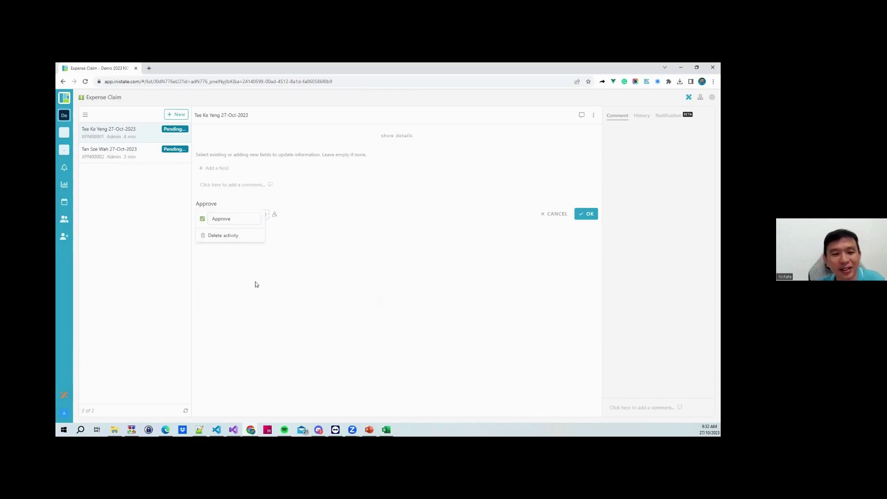
left_click(257, 256)
Set Approve's next state to a new Approved state, approve the claim, and open the second claim
left_click(259, 215)
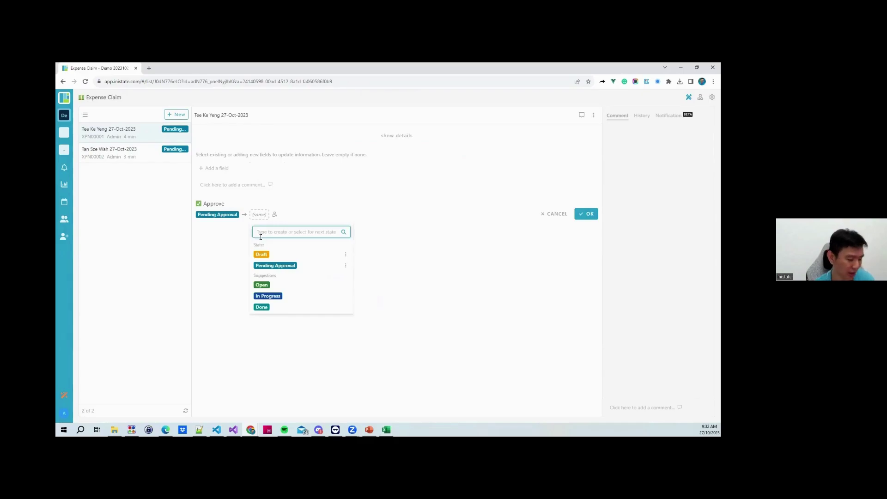
type("Approved")
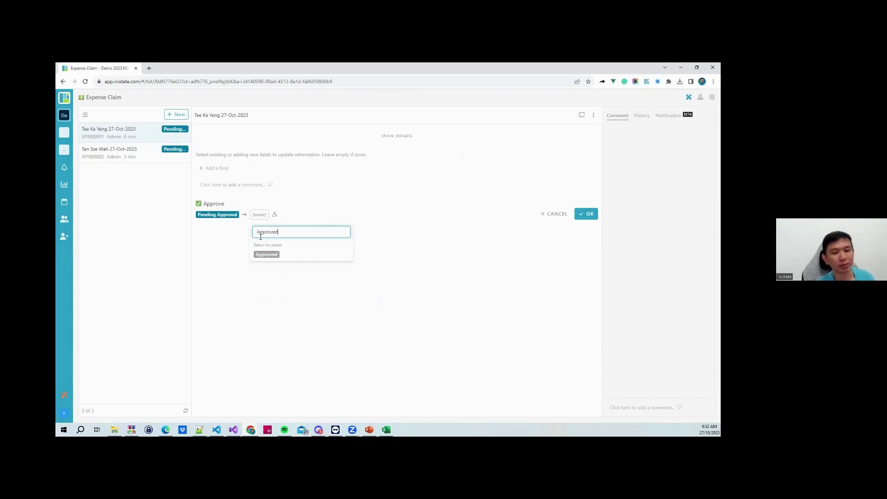
left_click(267, 254)
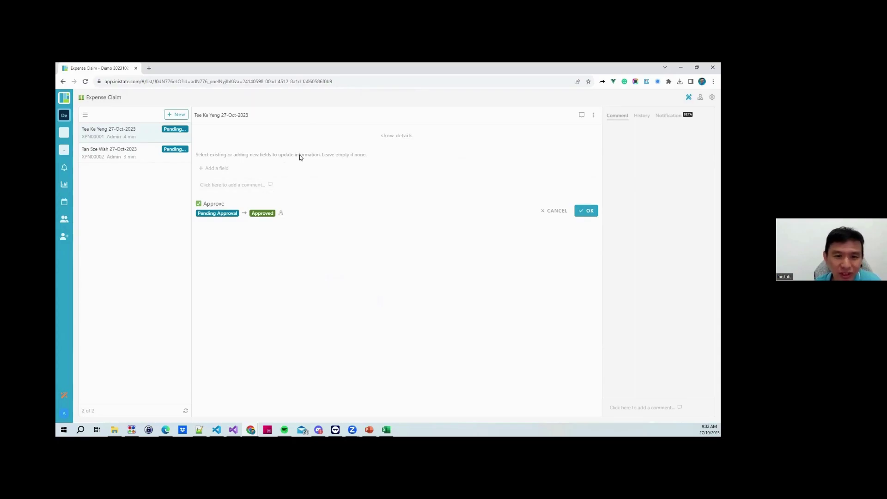
left_click(400, 138)
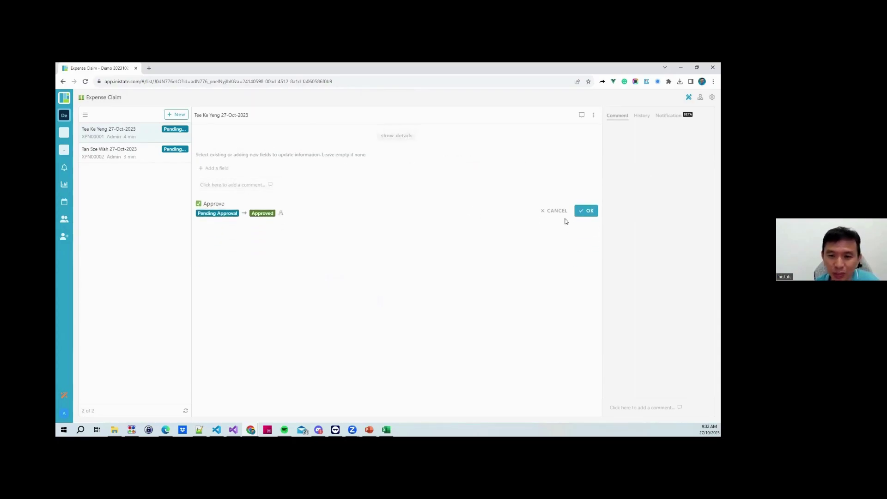
left_click(589, 212)
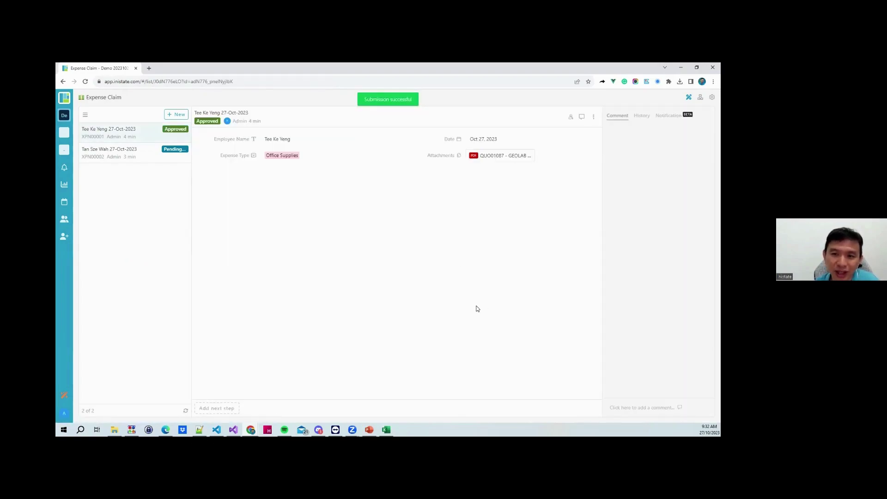
left_click(141, 154)
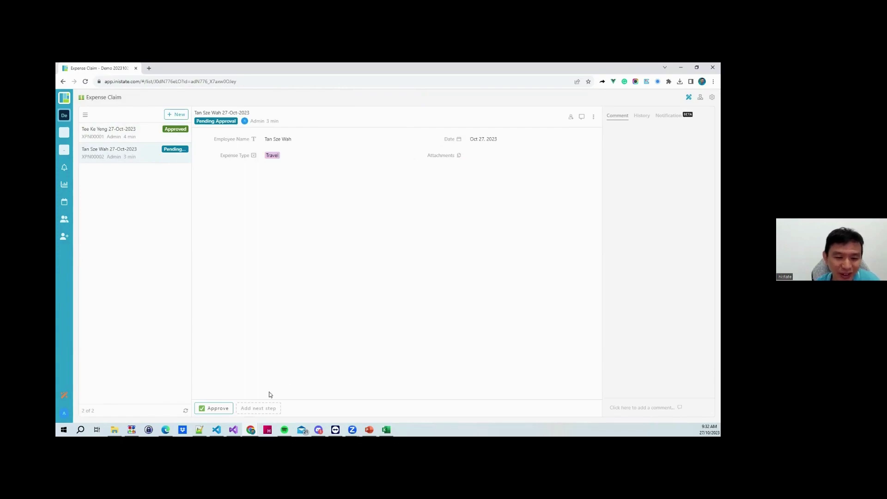
Create a Reject action with a cross-mark icon
left_click(258, 408)
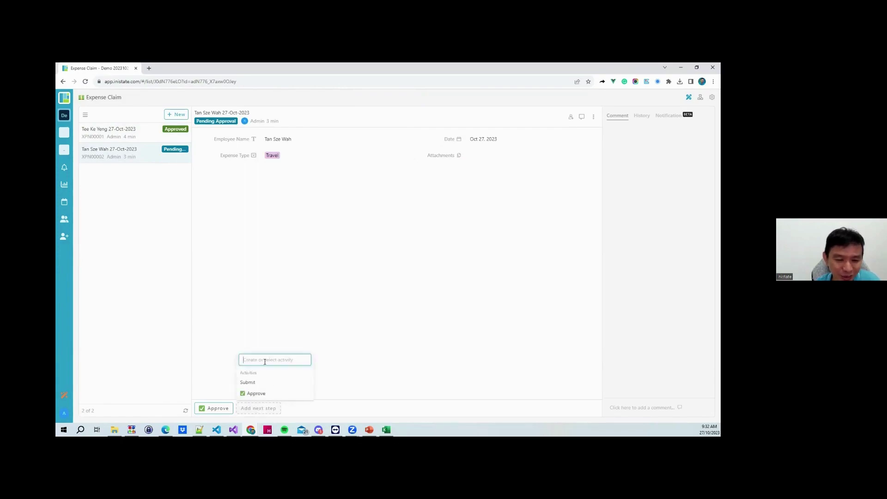
type("Reje")
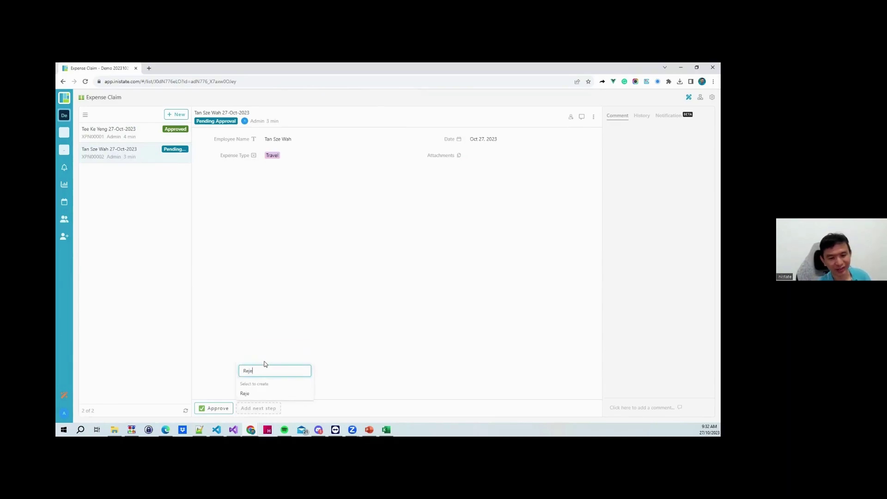
type("ct")
left_click(242, 393)
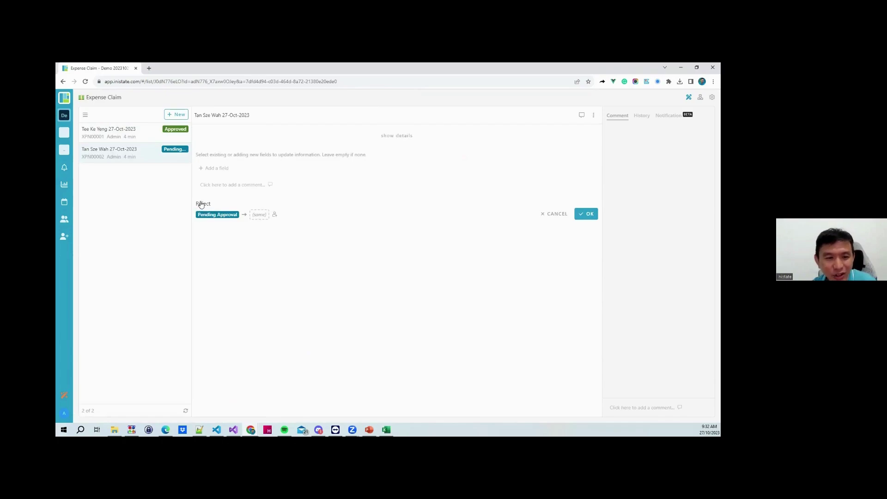
left_click(209, 219)
left_click(203, 219)
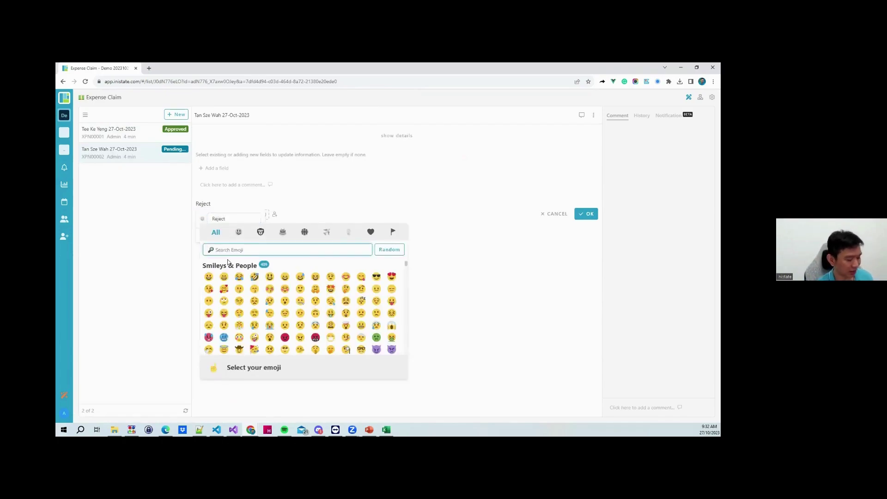
type("x")
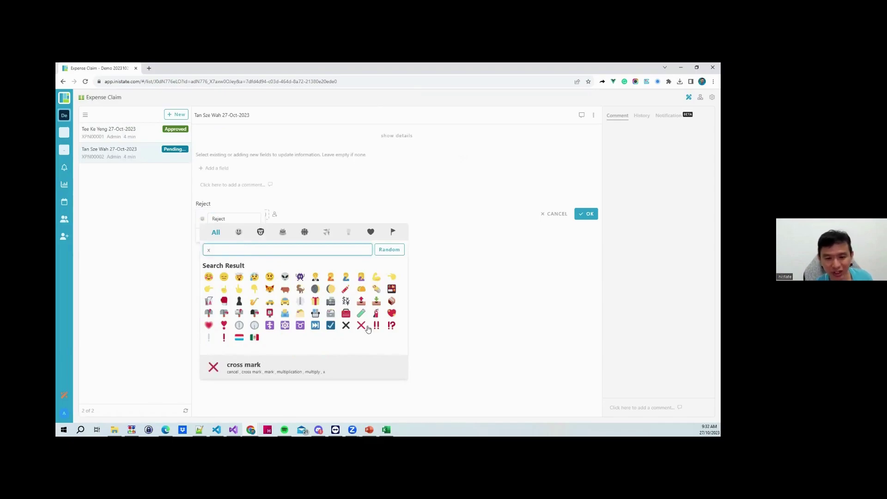
left_click(364, 327)
left_click(346, 310)
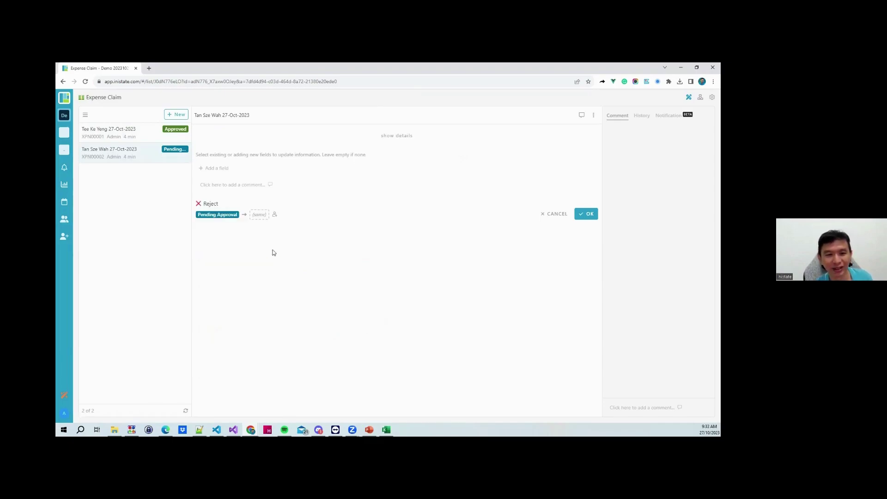
Set the Reject action's next state to a new Rejected state
left_click(251, 219)
type("Rejected")
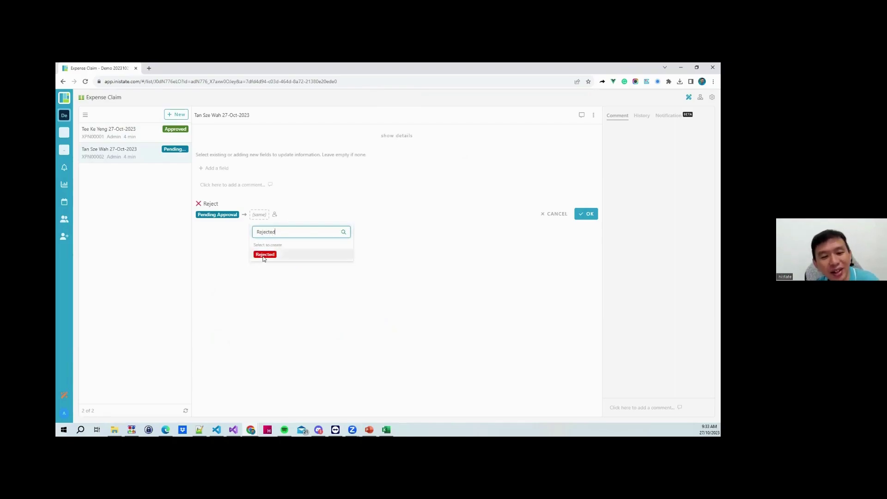
left_click(264, 256)
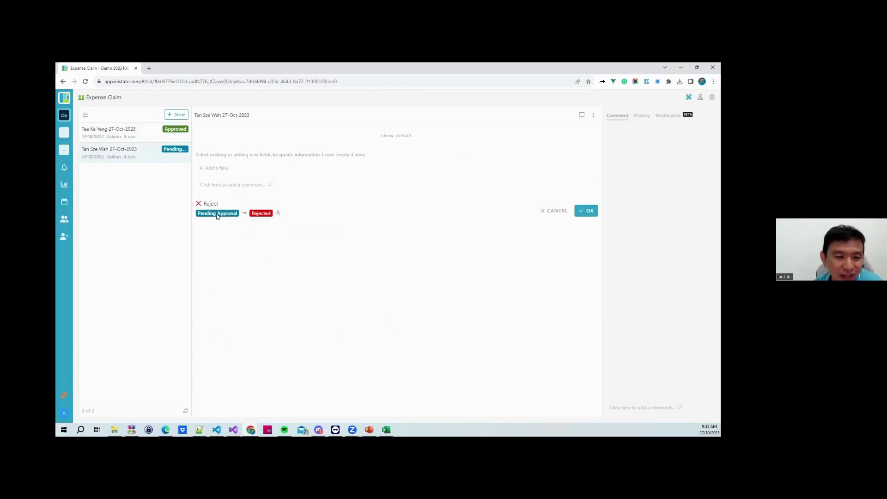
Add a Rejected Reason field reading 'Attachements not found' and submit the rejection
left_click(217, 168)
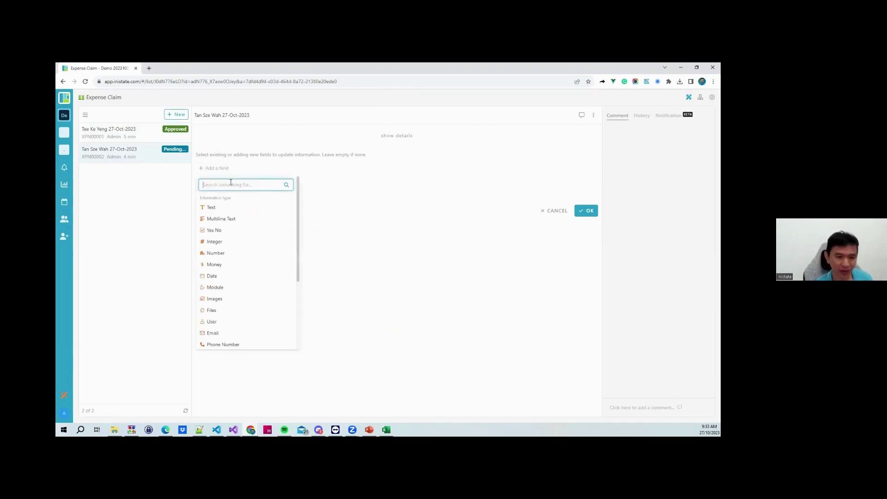
type("Rea")
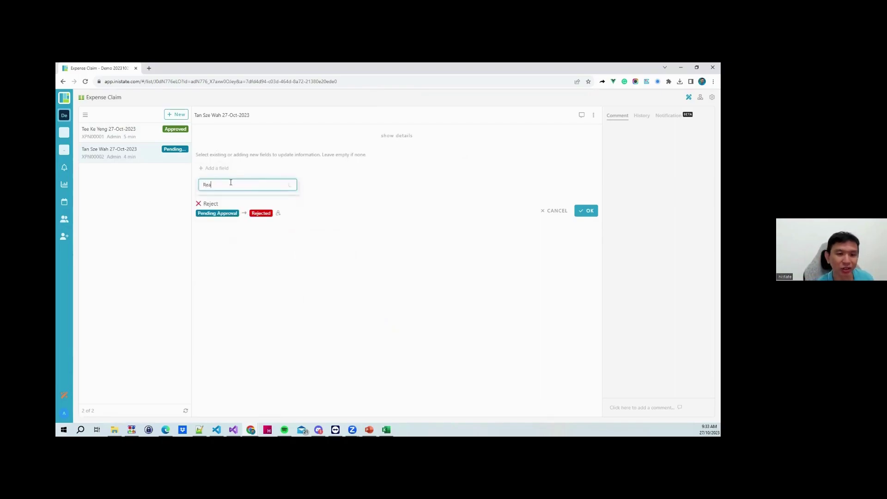
type("son")
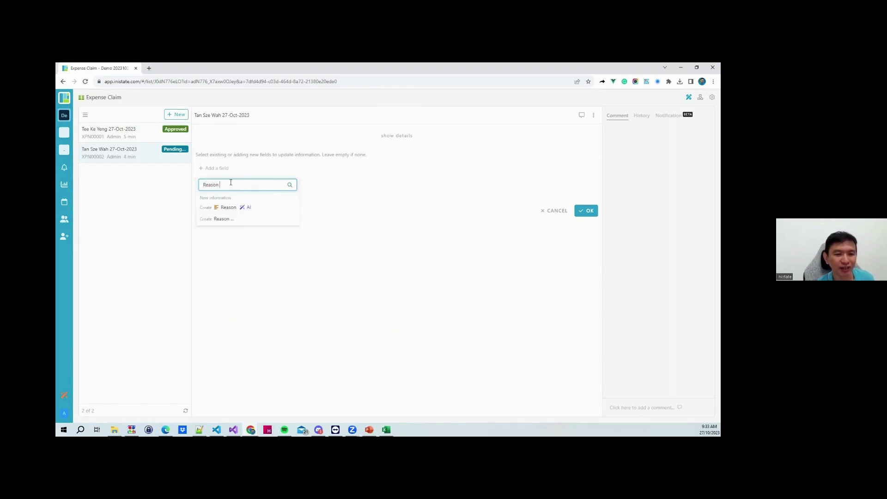
key("ctrl+a")
type("Rejected Reason")
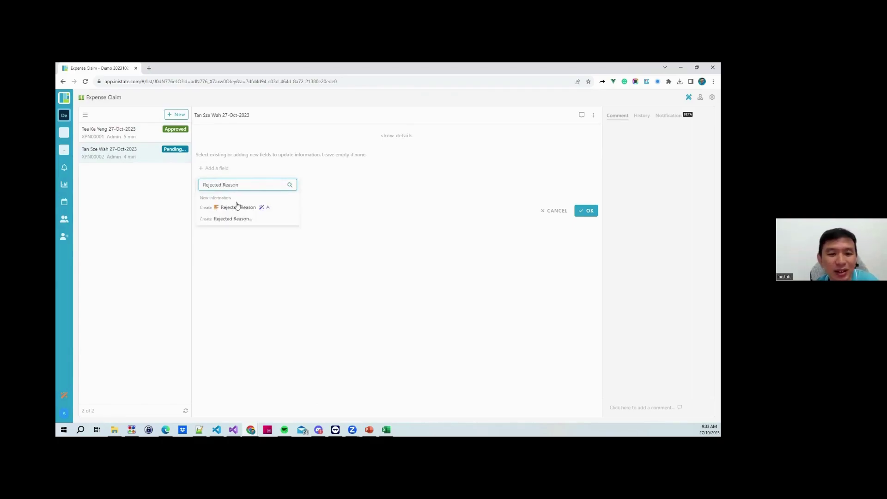
left_click(236, 206)
left_click(283, 171)
type("Attache")
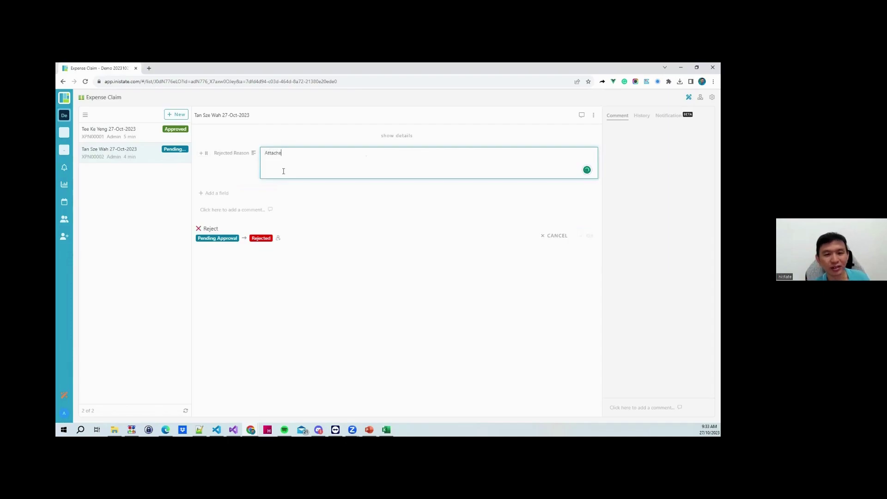
key("BackSpace")
type("ments not found")
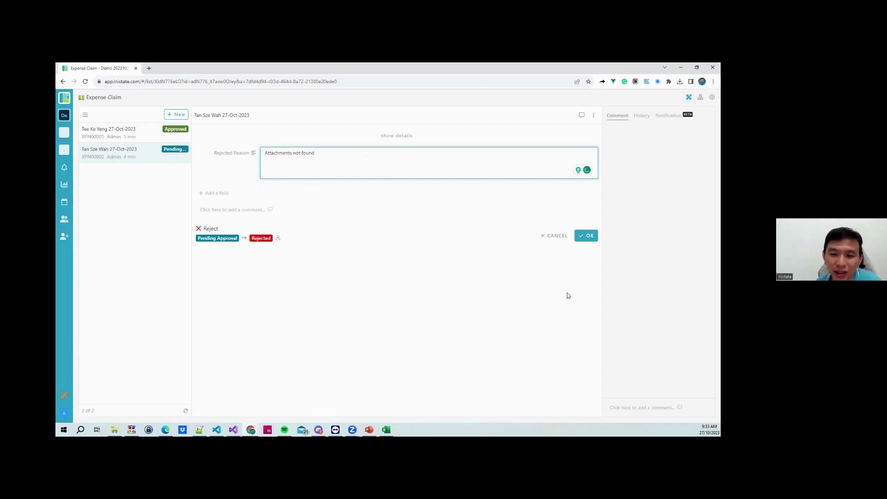
left_click(589, 237)
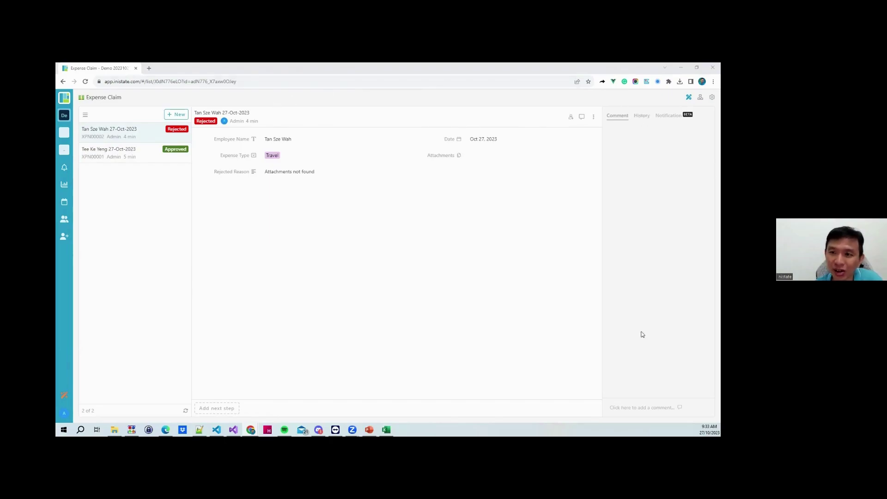
Review the rejected claim's History showing its created, Submit and Reject entries
left_click(642, 116)
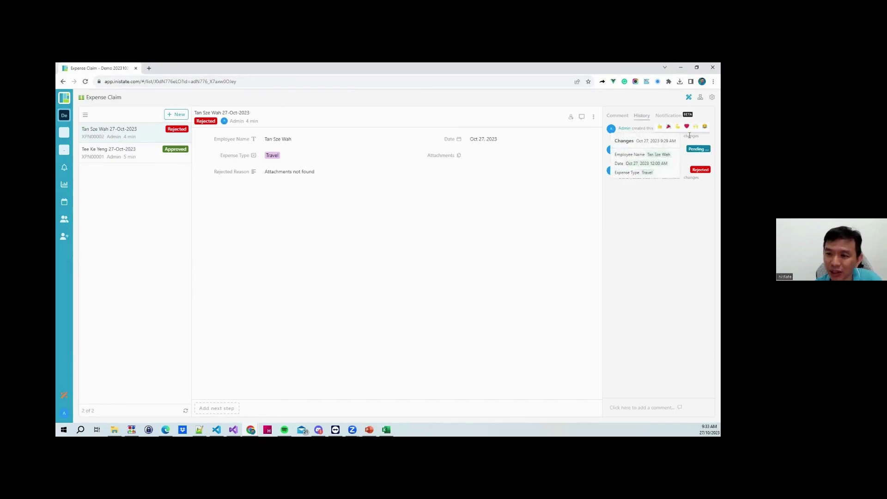
left_click(670, 178)
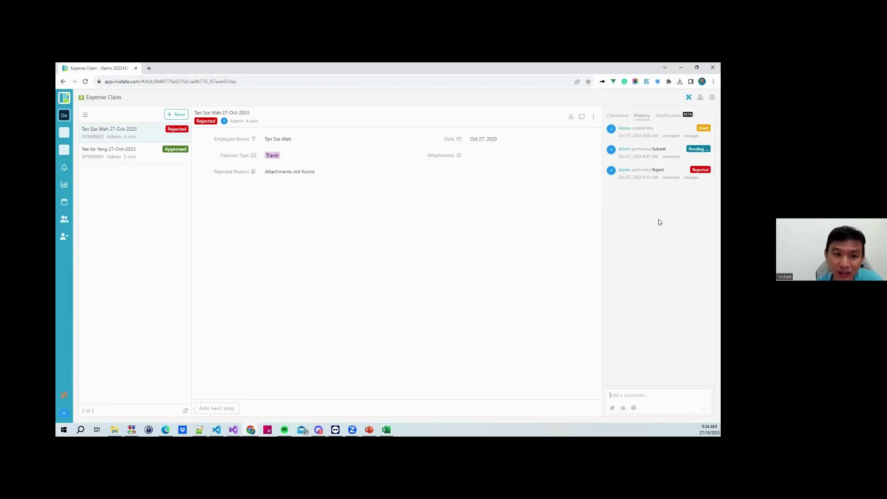
left_click(170, 115)
Create a claim with the employee's name, date Oct 27, 2023 and expense type Medical
left_click(305, 138)
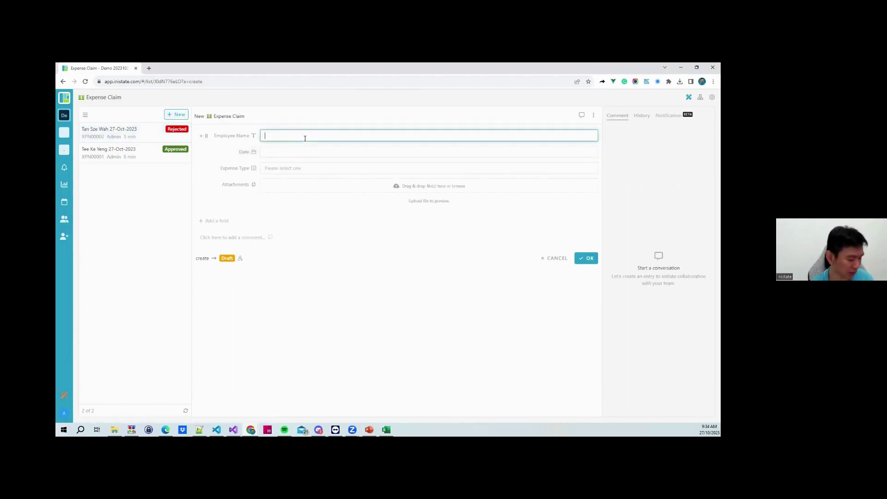
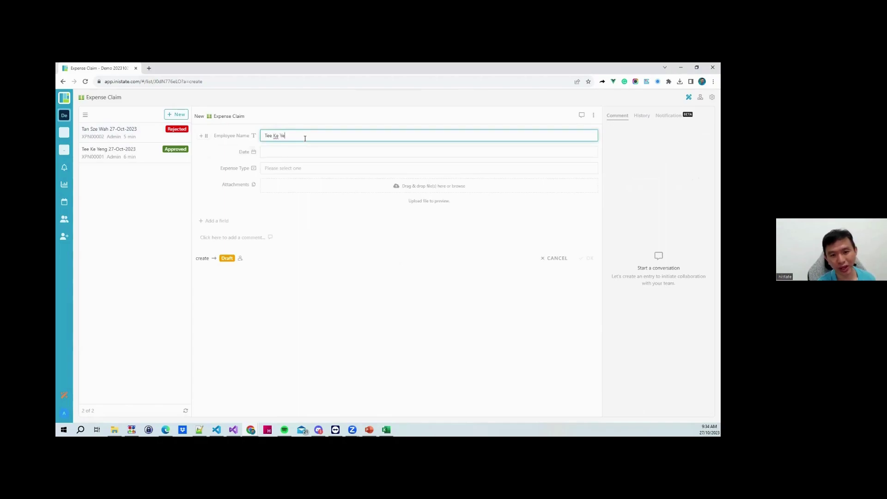
left_click(296, 153)
left_click(429, 270)
left_click(275, 169)
left_click(284, 191)
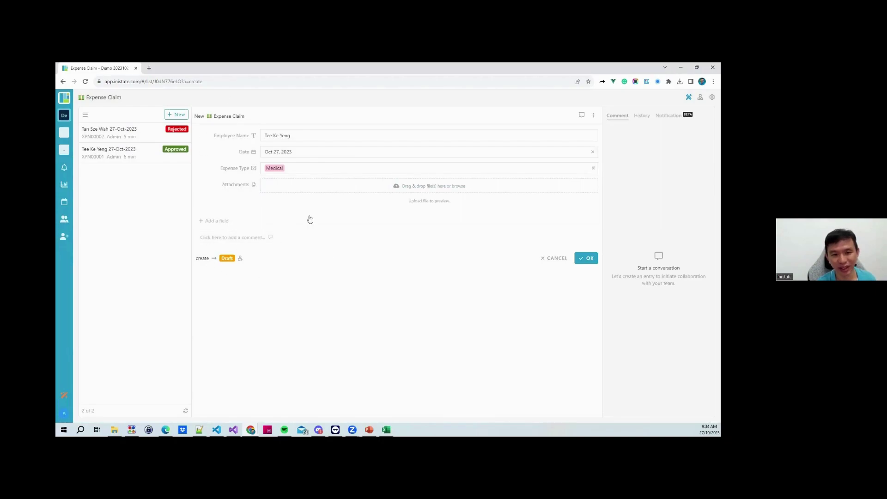
left_click(586, 259)
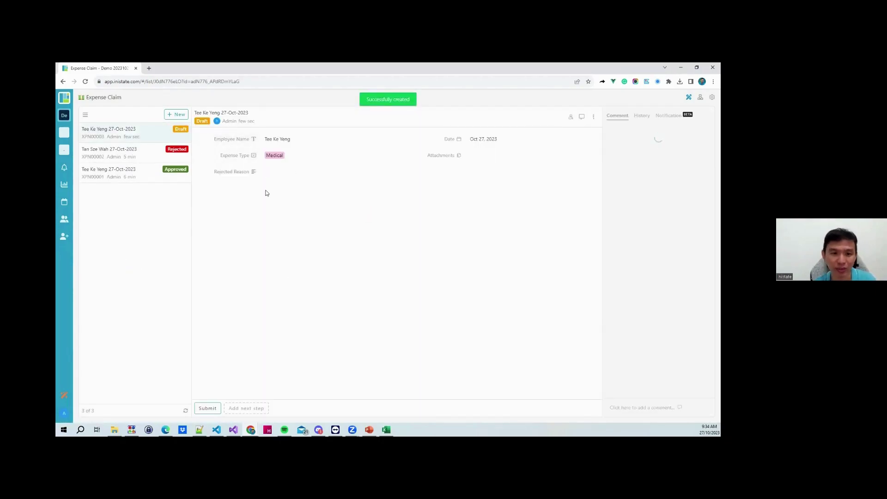
Submit the Medical claim for approval, then open the rejected Travel claim
left_click(214, 409)
left_click(588, 208)
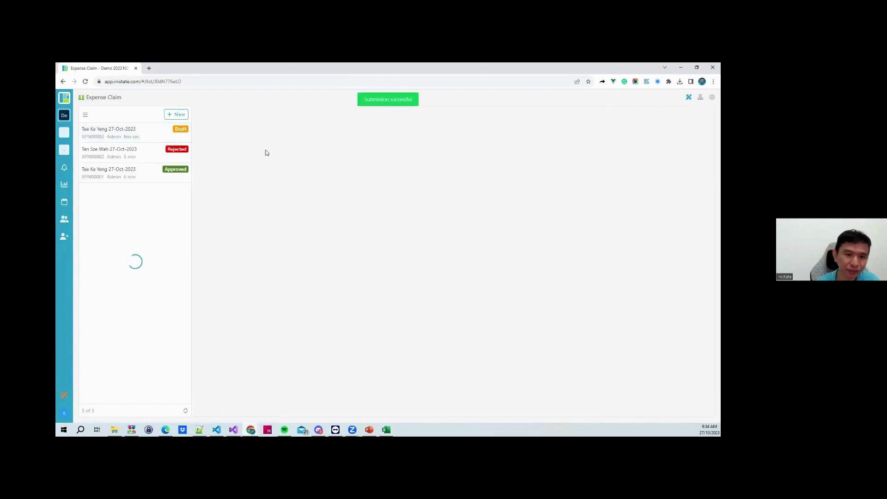
left_click(133, 134)
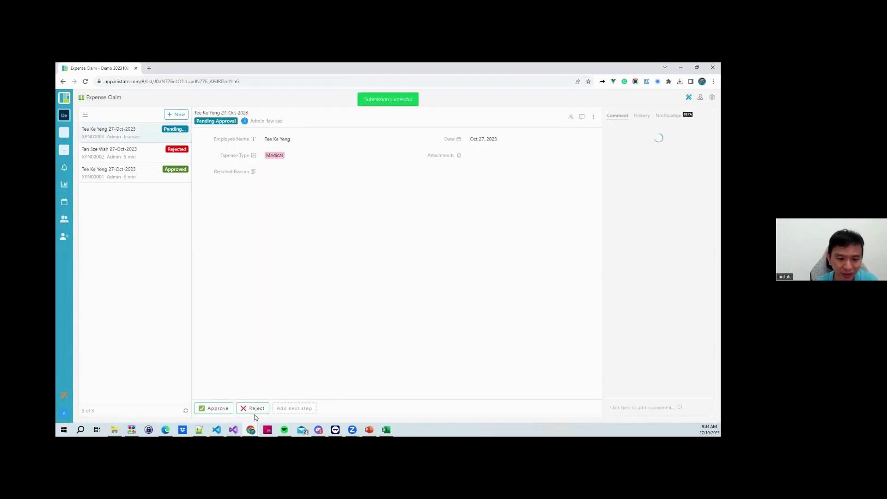
left_click(253, 409)
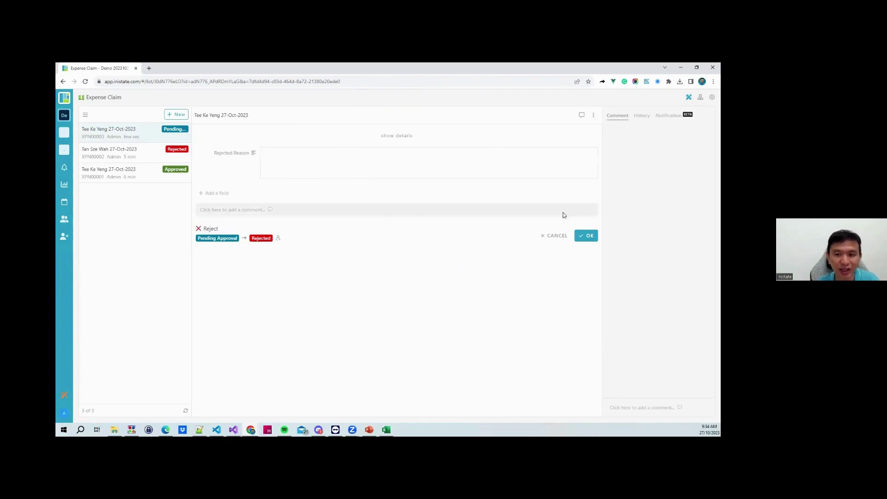
left_click(557, 235)
left_click(132, 155)
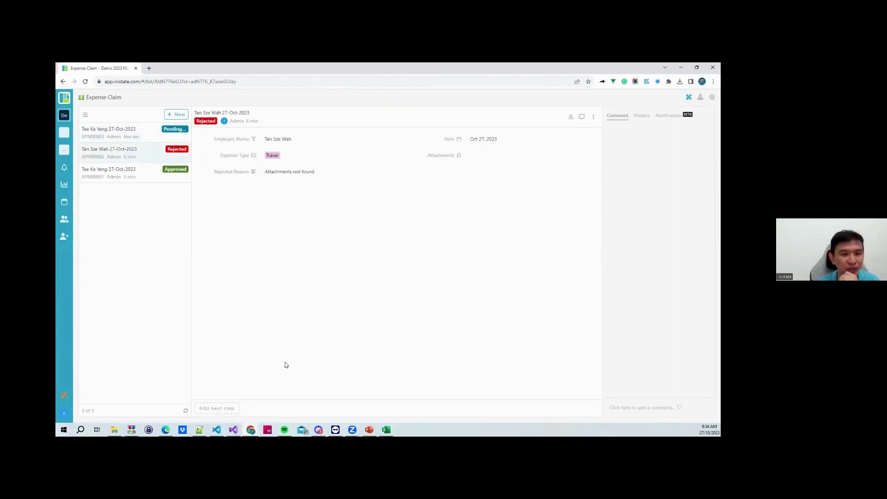
Run the Revise activity on the rejected Travel claim with Draft as the target state
left_click(221, 408)
type("Revic")
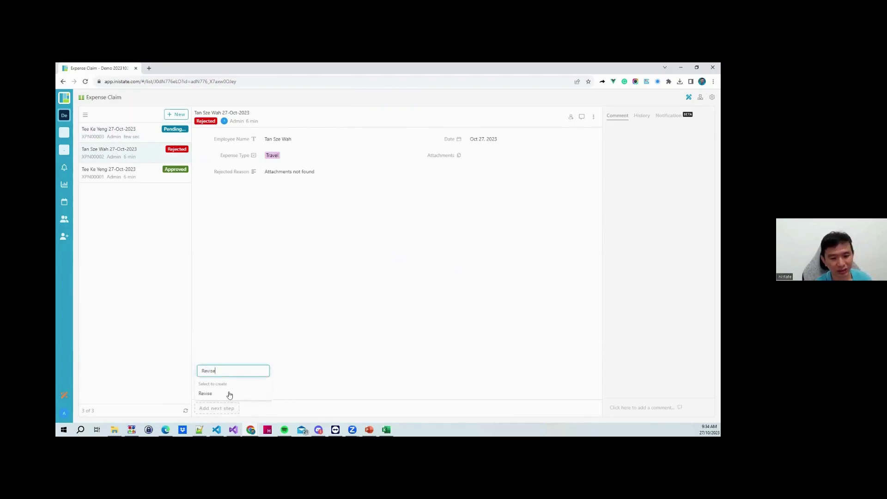
left_click(228, 394)
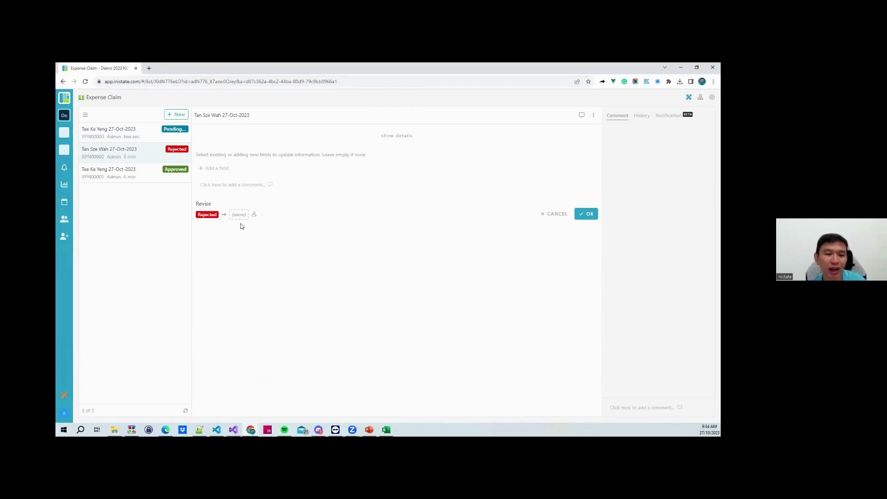
left_click(241, 215)
left_click(252, 253)
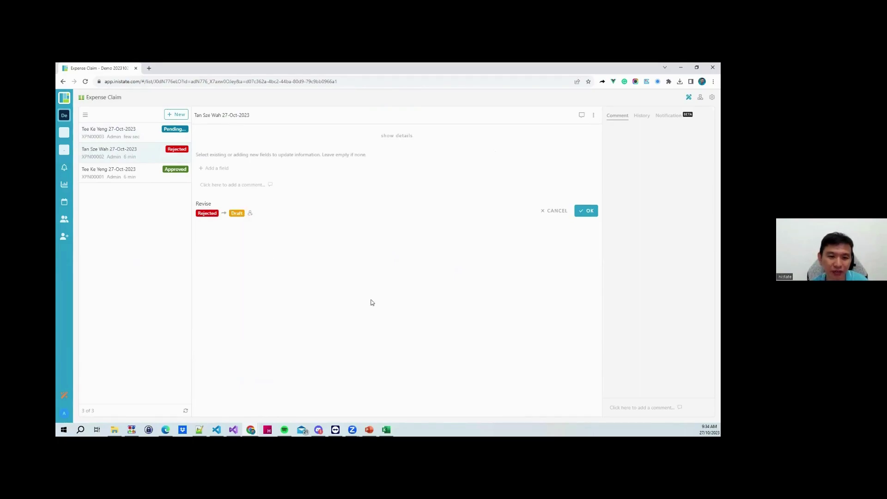
left_click(587, 213)
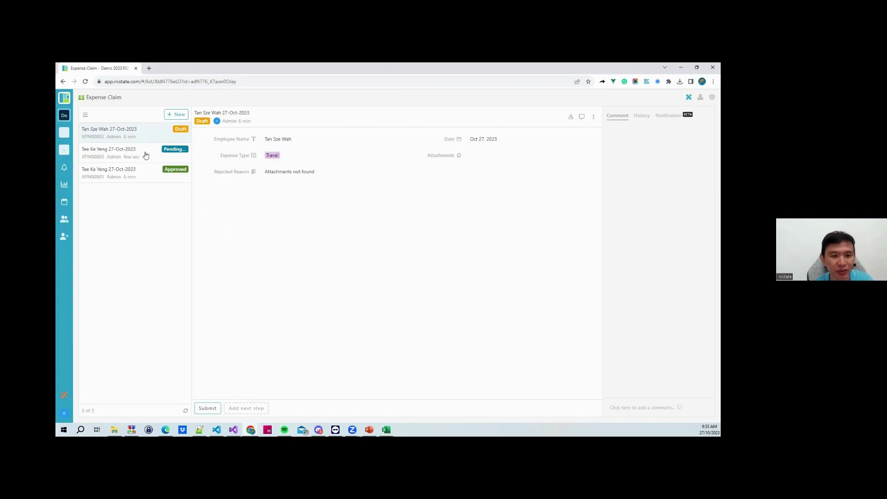
Set the Travel claim's state back to Rejected and reopen the claim
left_click(206, 123)
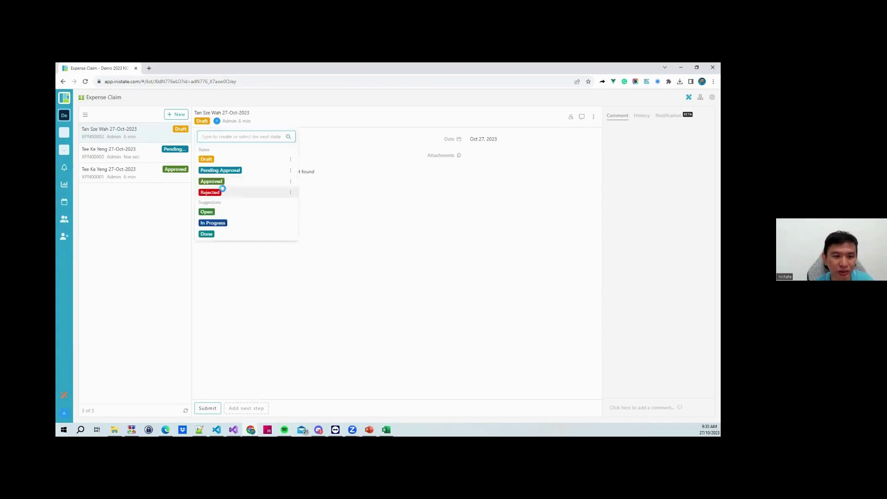
left_click(223, 191)
left_click(156, 131)
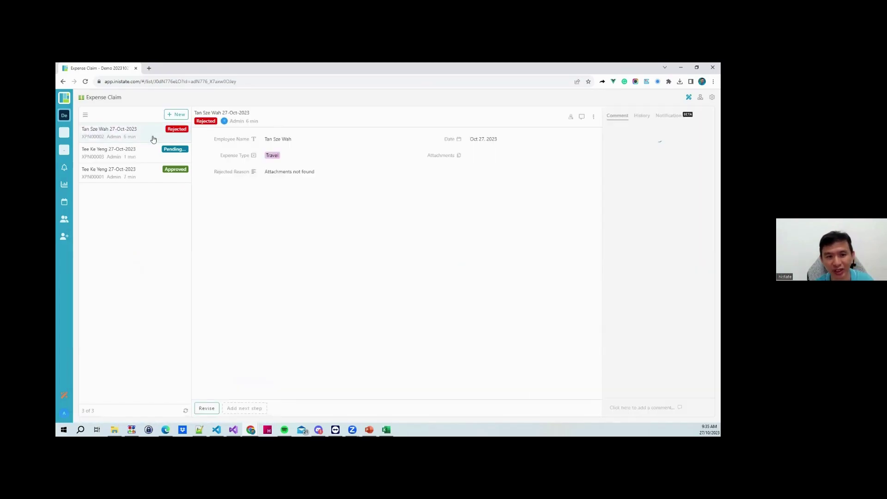
left_click(207, 409)
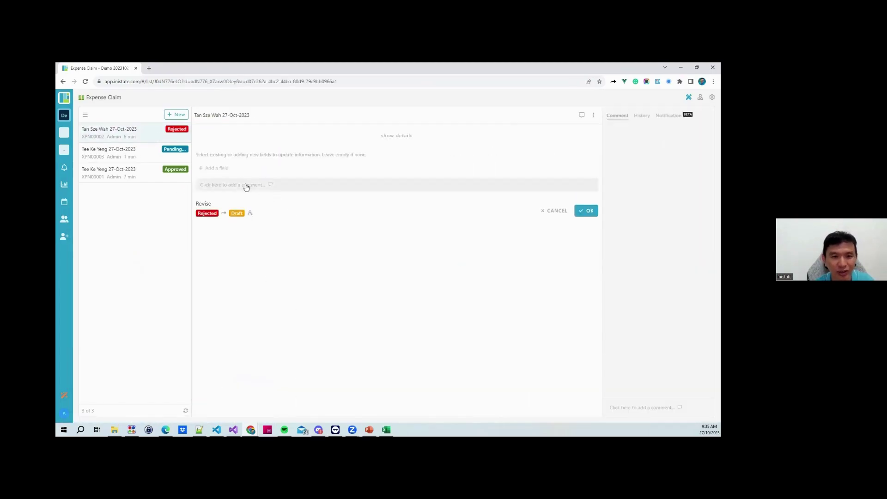
left_click(236, 184)
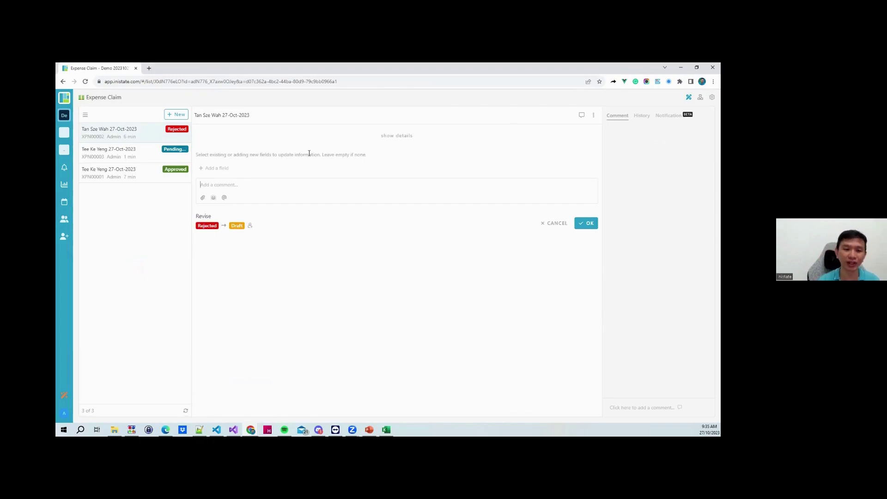
type("@a")
key("Return")
type("sorry")
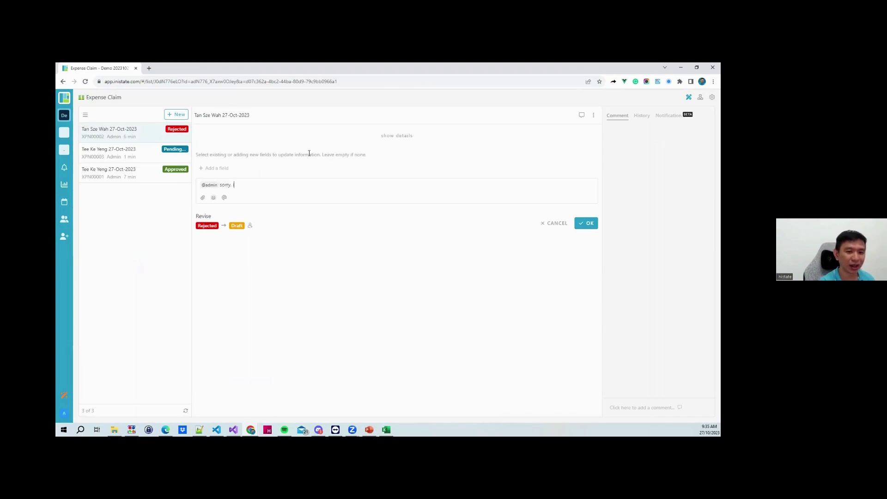
type(". I forget")
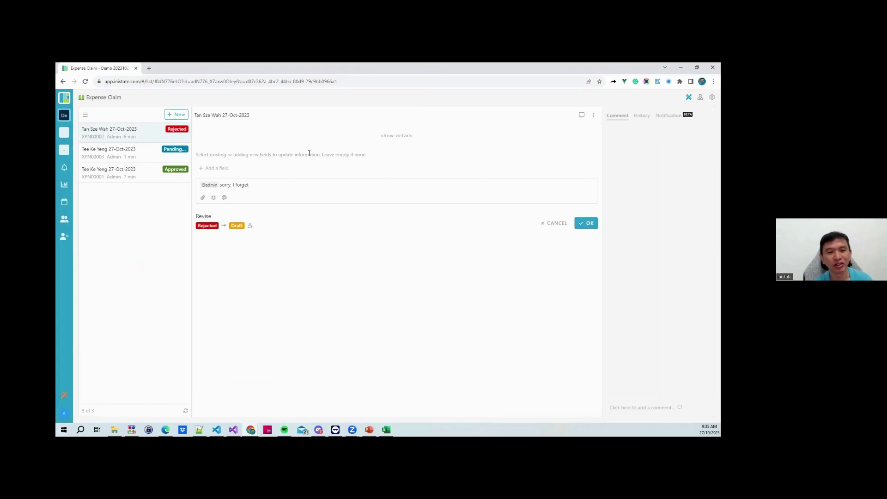
left_click(587, 223)
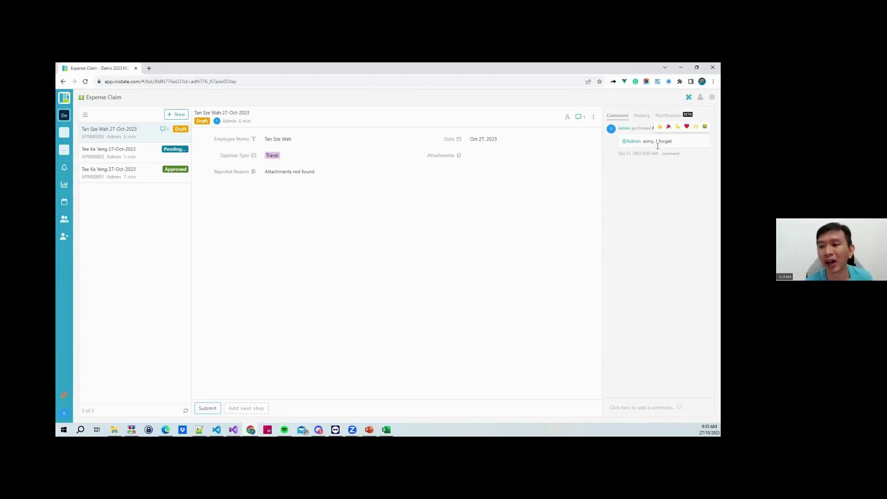
Check the Travel claim's state-change History, then open the Expense Claim workflow diagram
left_click(638, 119)
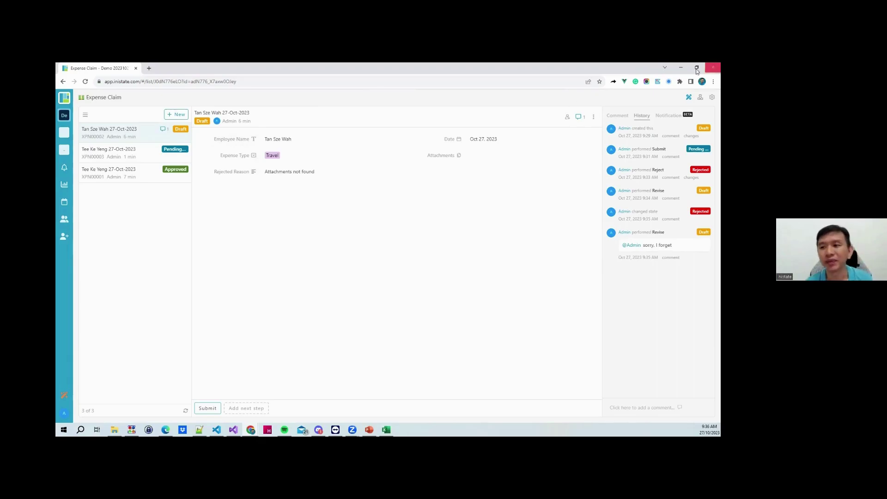
left_click(700, 98)
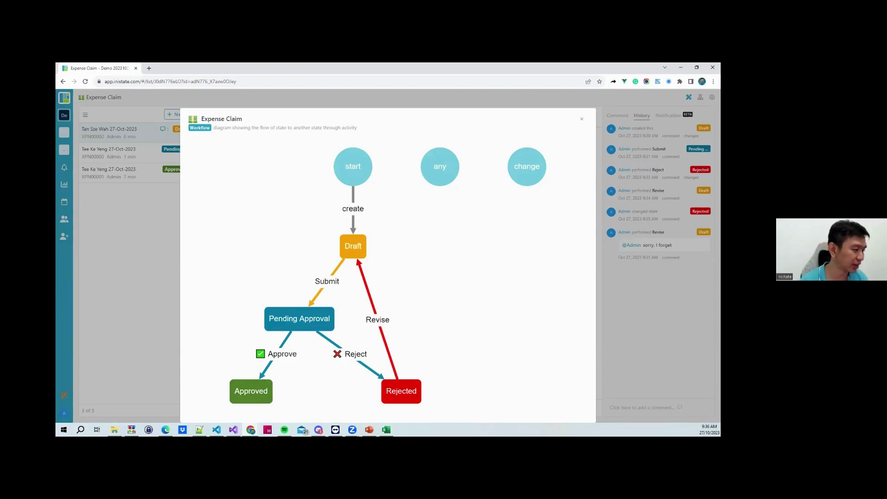
Bring the Payment Approval Form PDF window to the front and scroll down it
key("alt+Tab")
key("alt+Tab")
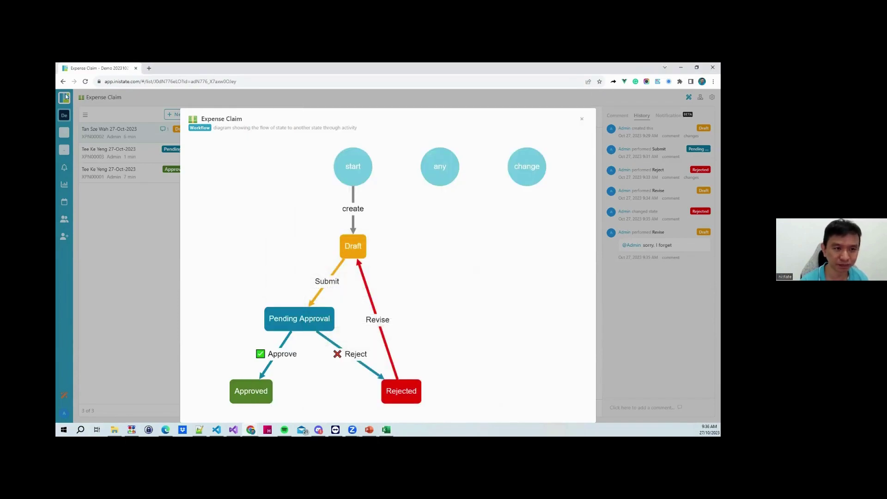
key("alt+Tab")
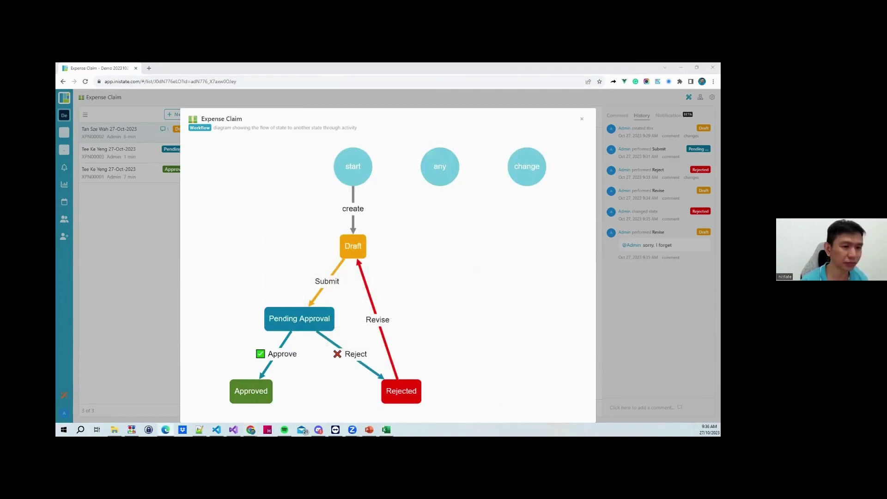
scroll(346, 277, "down", 2)
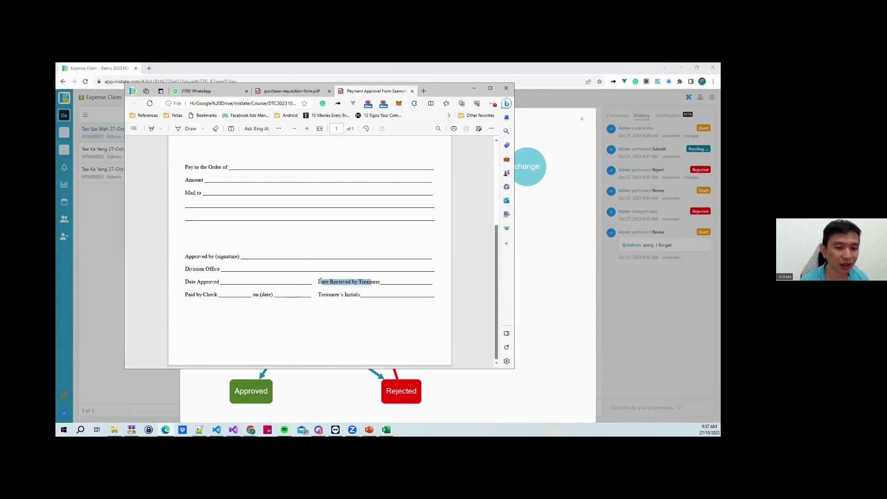
Look over the form's Paid by Check and approval lines, then minimize the Edge window
left_click(335, 283)
left_click_drag(360, 296, 182, 297)
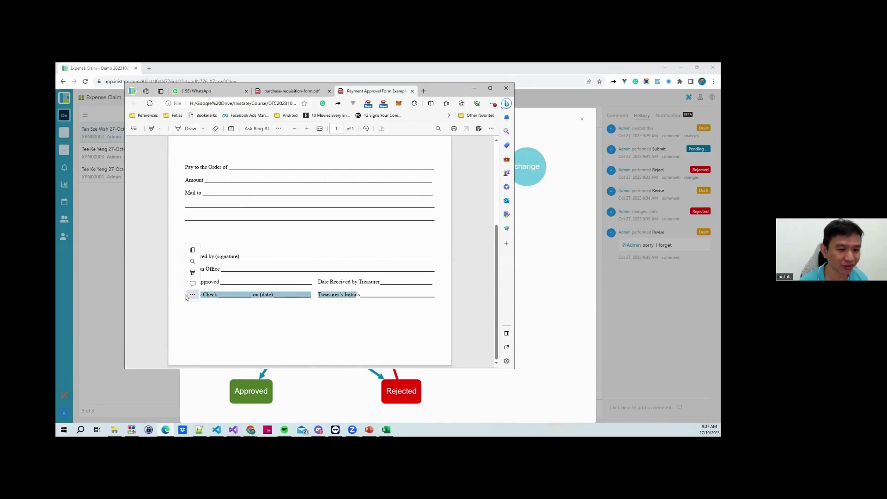
left_click(222, 298)
left_click(311, 333)
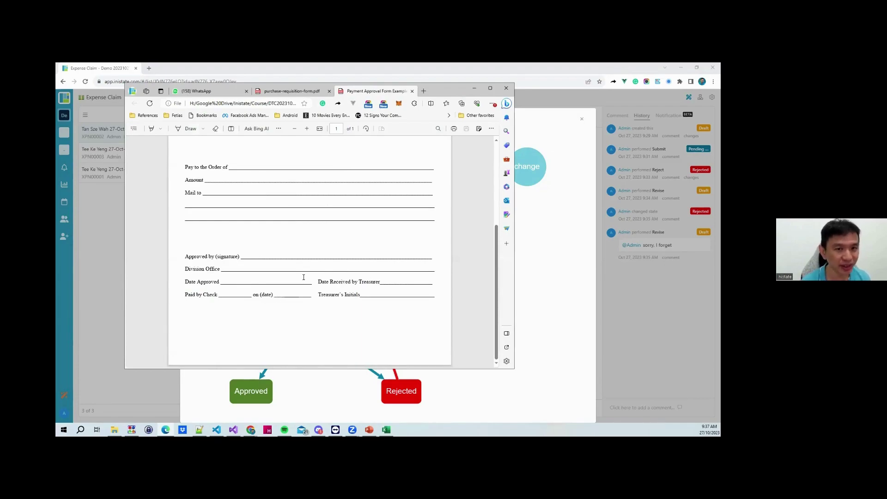
left_click_drag(469, 94, 456, 121)
scroll(283, 301, "up", 1)
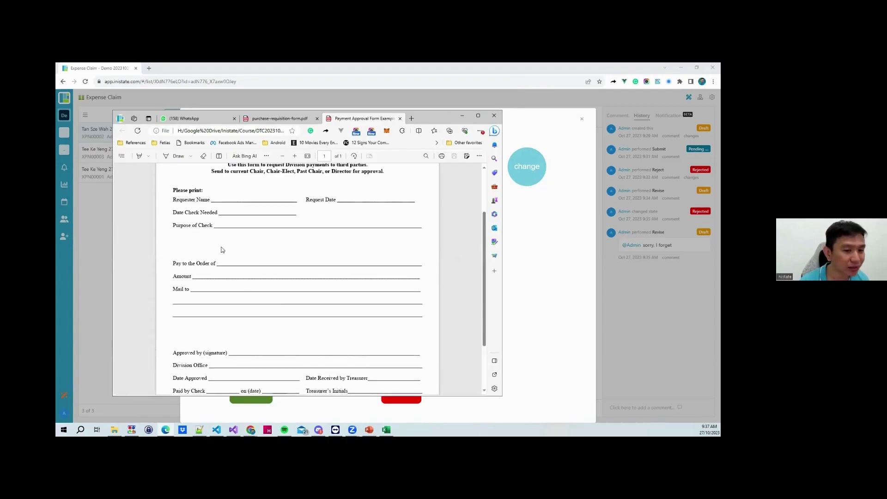
scroll(222, 249, "down", 1)
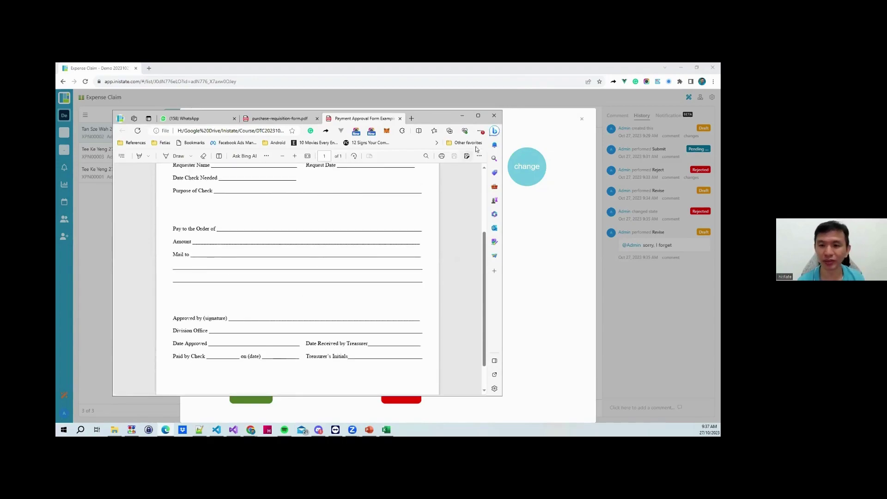
left_click(463, 116)
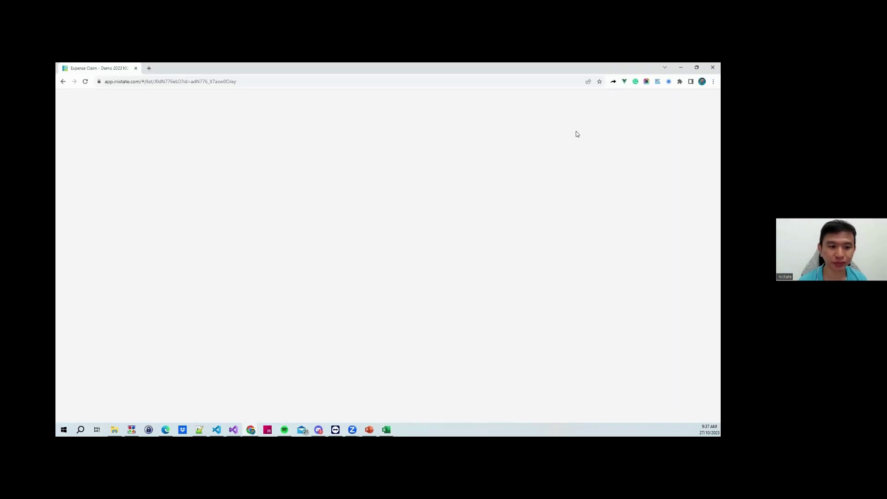
Open the approved Office Supplies claim and start its Make Payment activity
left_click(582, 118)
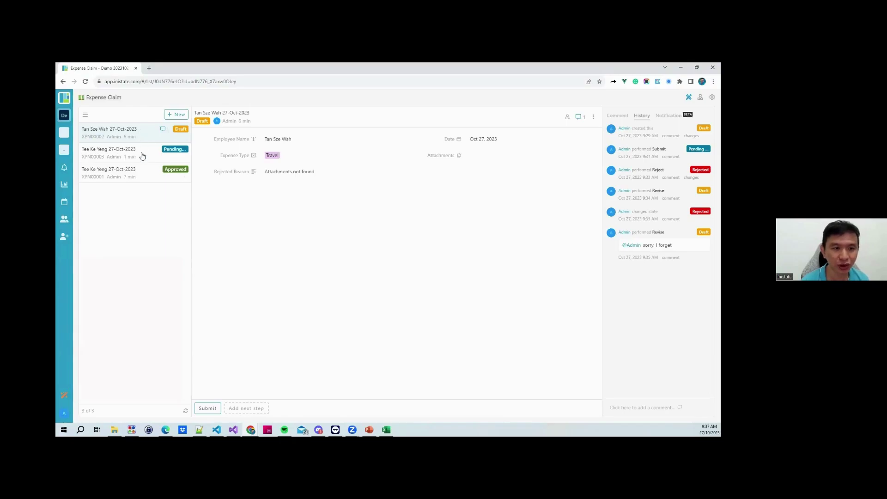
left_click(131, 173)
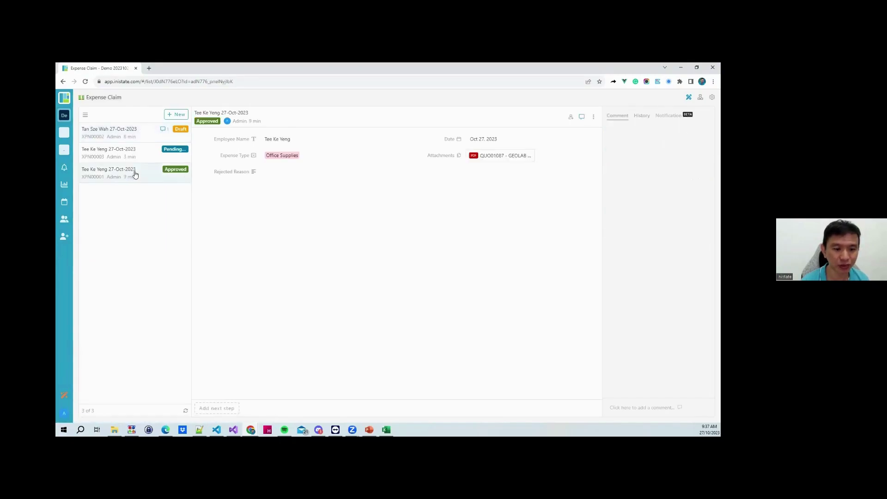
left_click(230, 411)
type("Make Payment")
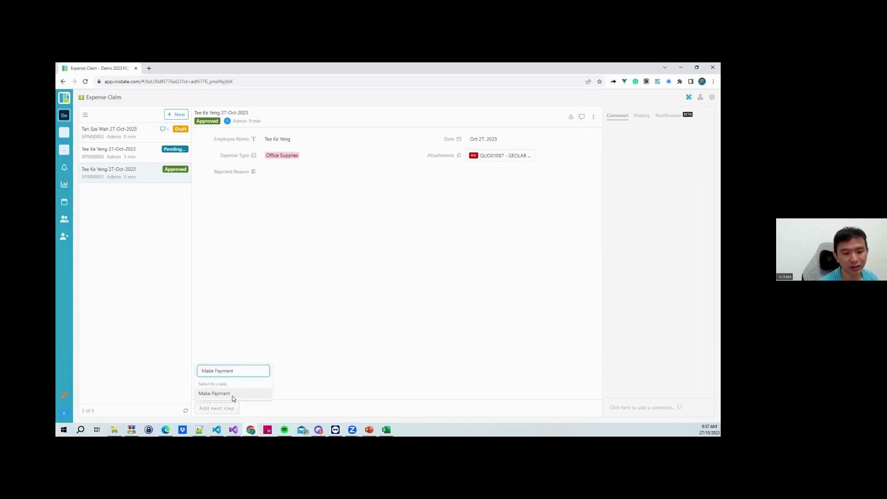
left_click(233, 397)
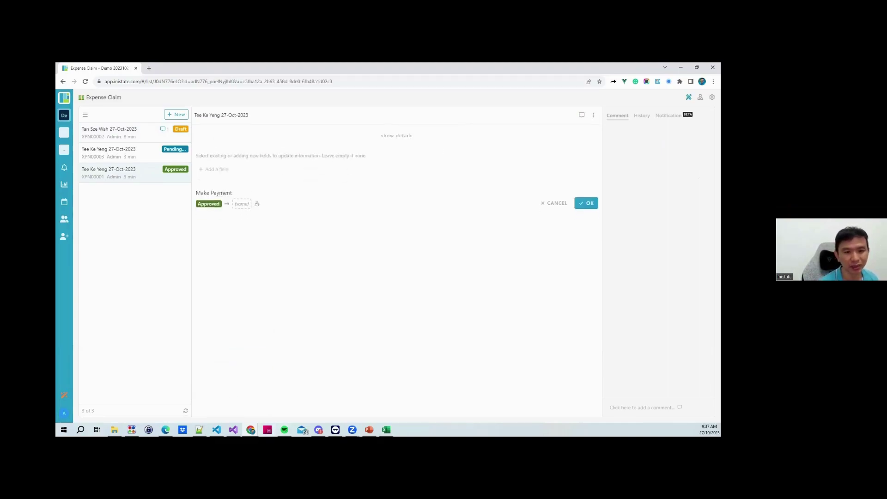
Give the Make Payment activity a banknote emoji icon found by searching 'money'
left_click(205, 204)
left_click(201, 219)
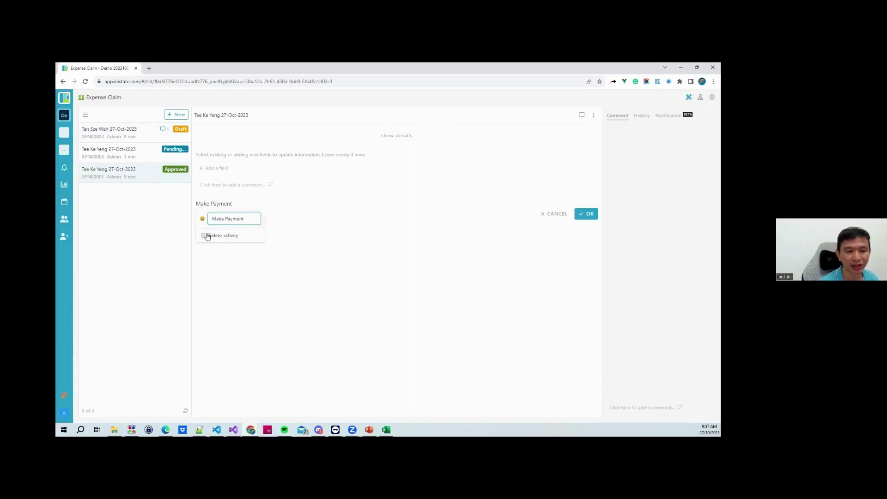
left_click(233, 252)
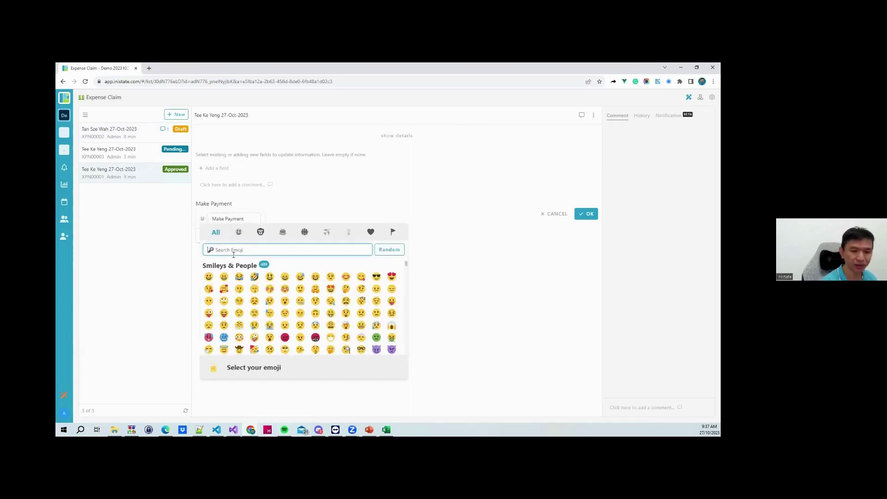
type("money")
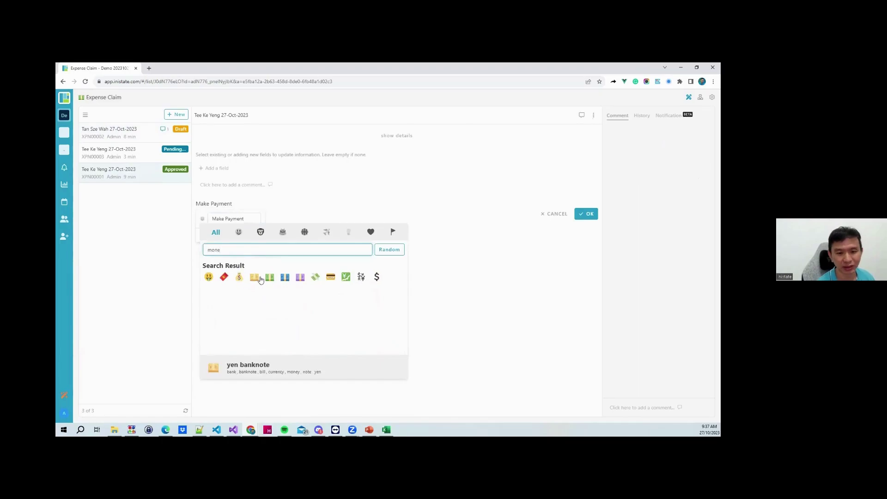
left_click(270, 276)
left_click(380, 307)
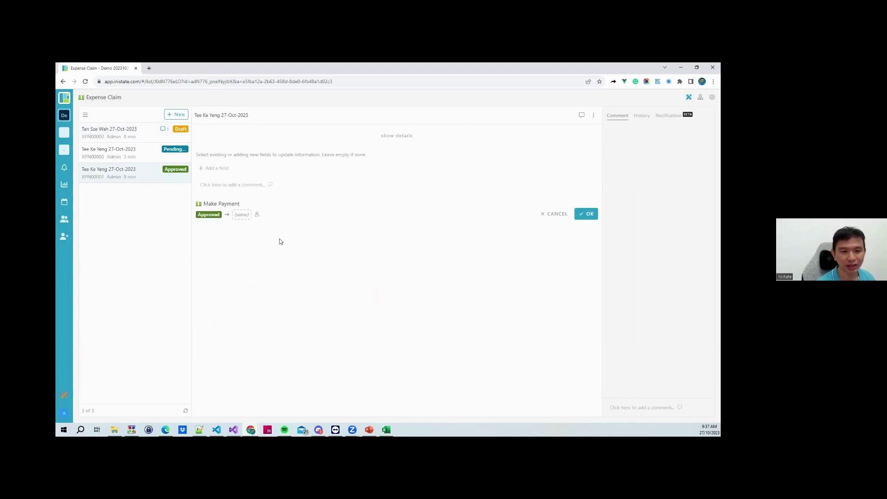
Add a Payment Date date field to the form and open its date picker
left_click(223, 170)
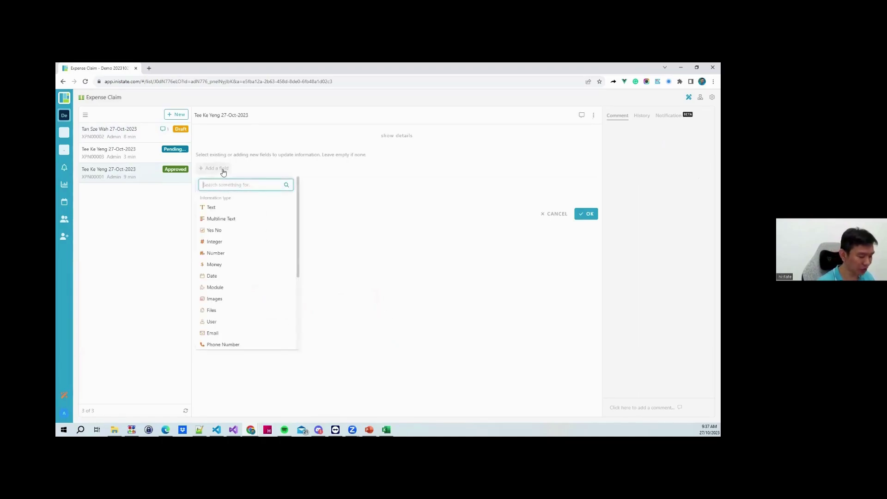
type("Payment Date")
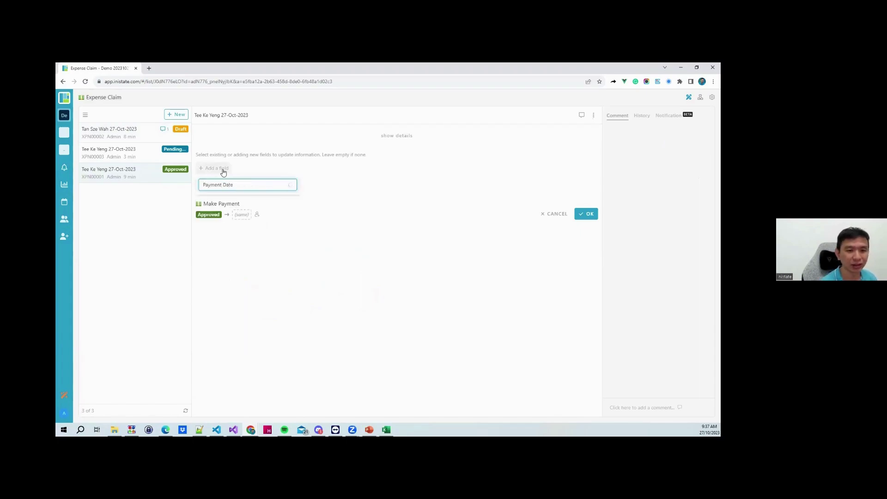
left_click(239, 207)
left_click(292, 156)
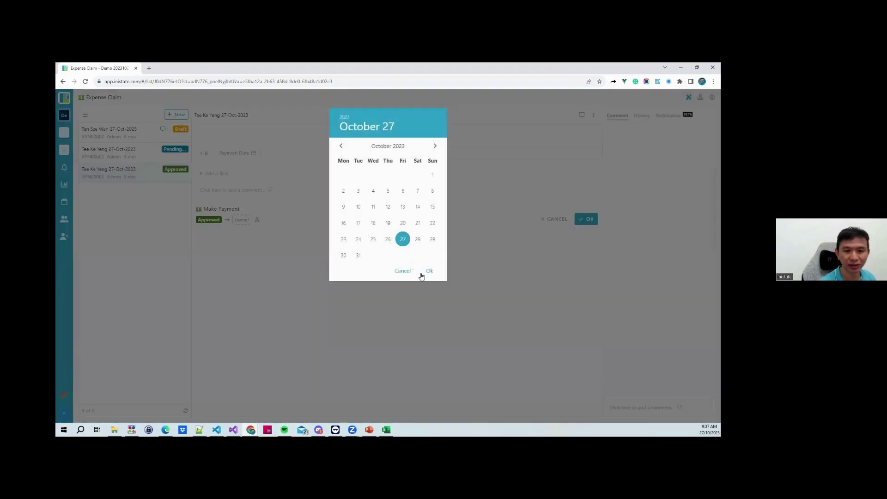
Set the payment date to October 27, 2023 and add a Payment Proof Files field
left_click(429, 271)
left_click(217, 174)
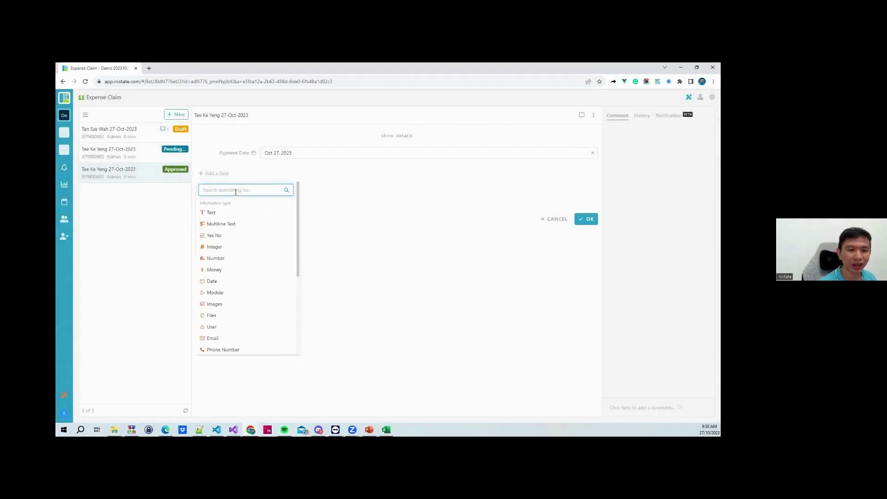
type("Payment Proof")
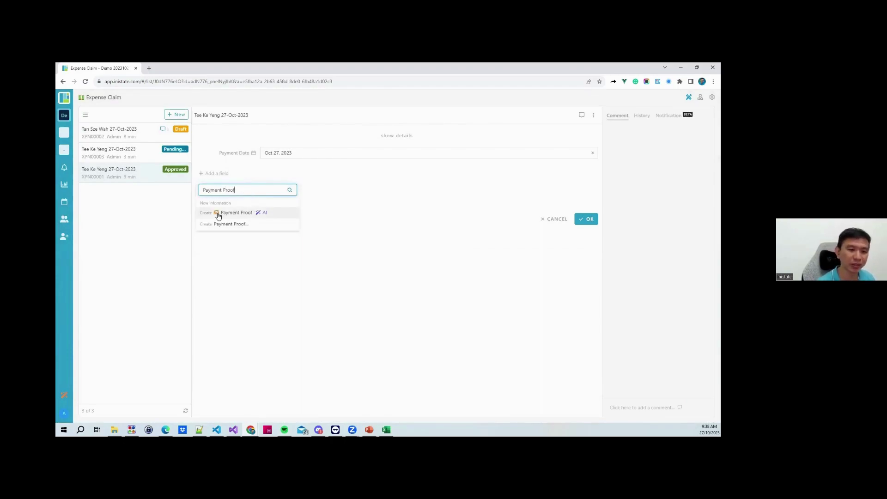
left_click(237, 225)
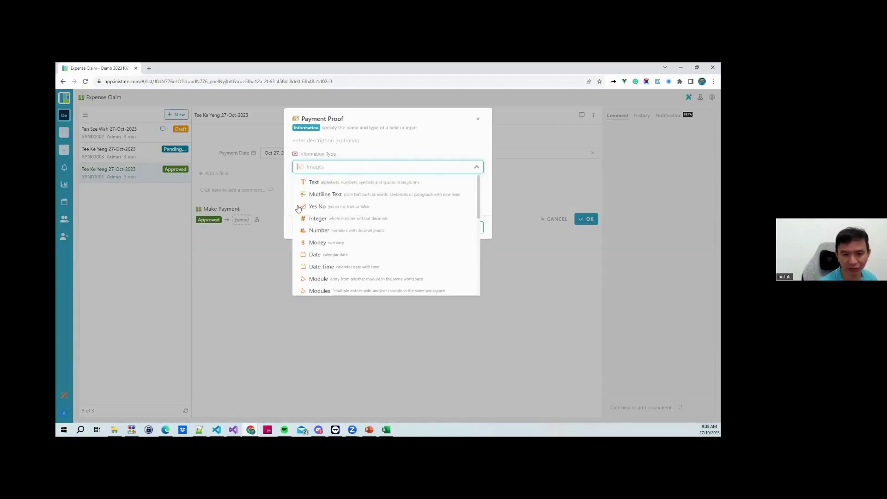
type("file")
left_click(337, 194)
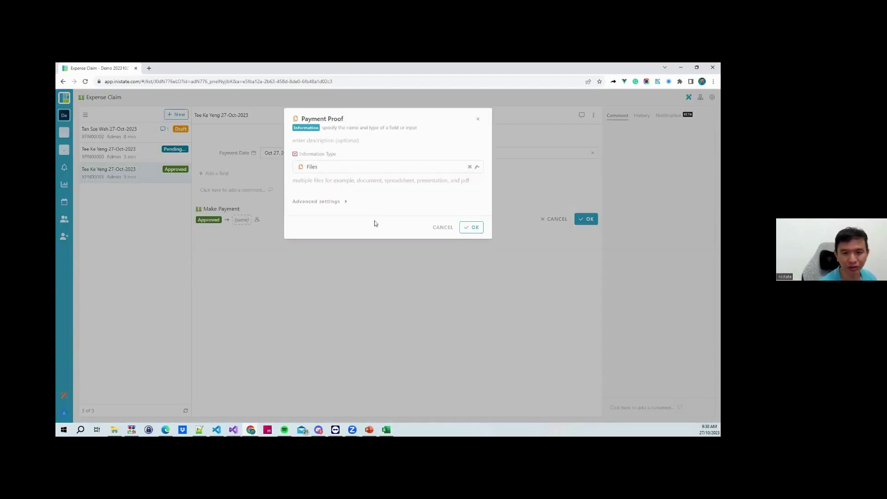
left_click(464, 229)
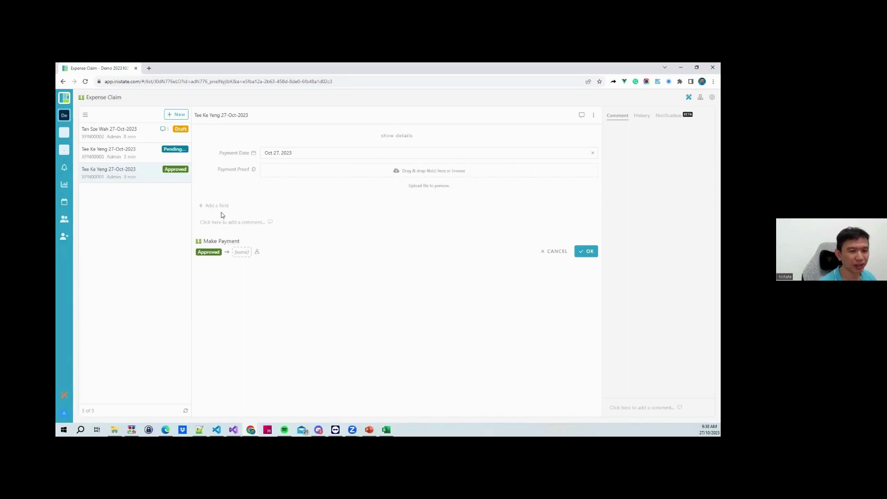
Add a sign signature field, attach the QUO01087 PDF as proof, and draw the signature
left_click(217, 206)
type("sign")
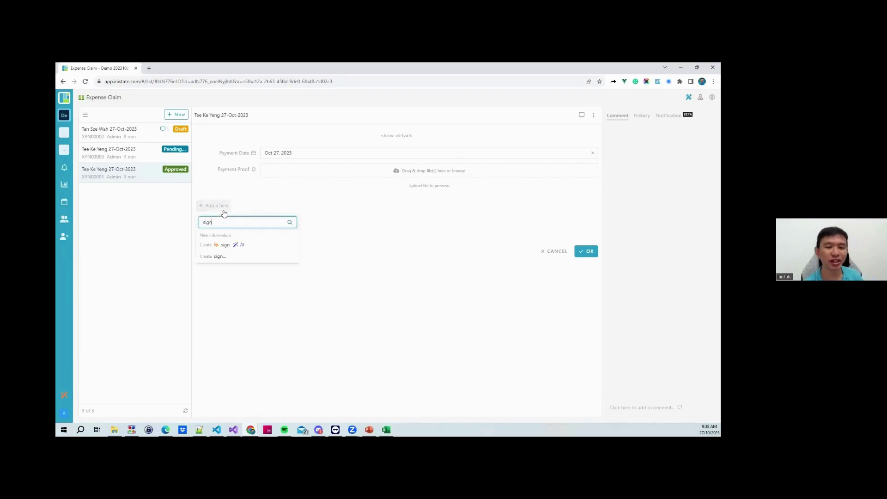
left_click(236, 246)
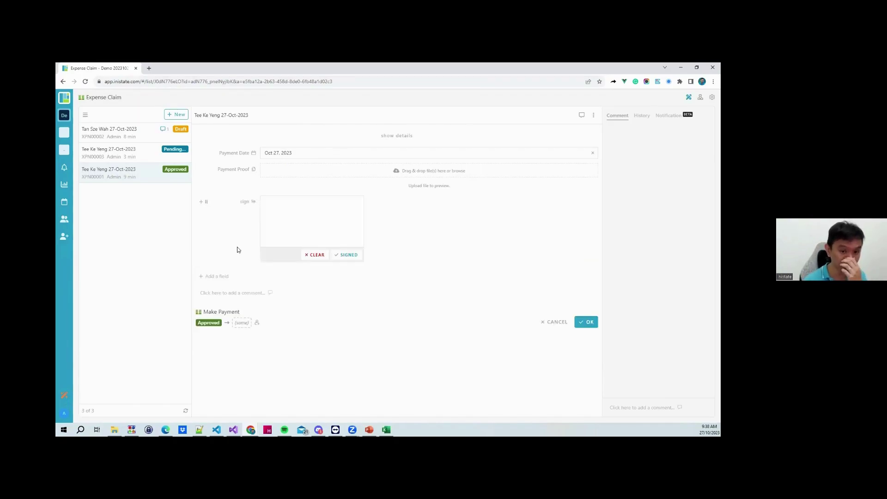
left_click(283, 174)
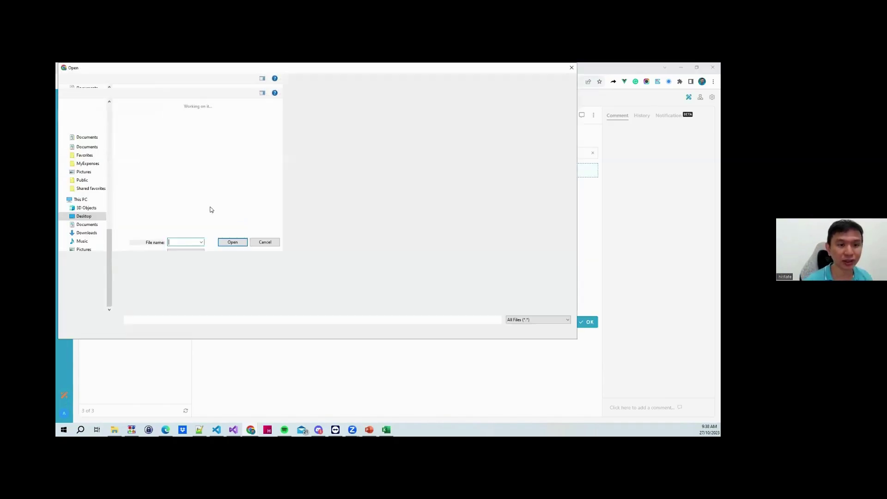
left_click(344, 118)
key("Return")
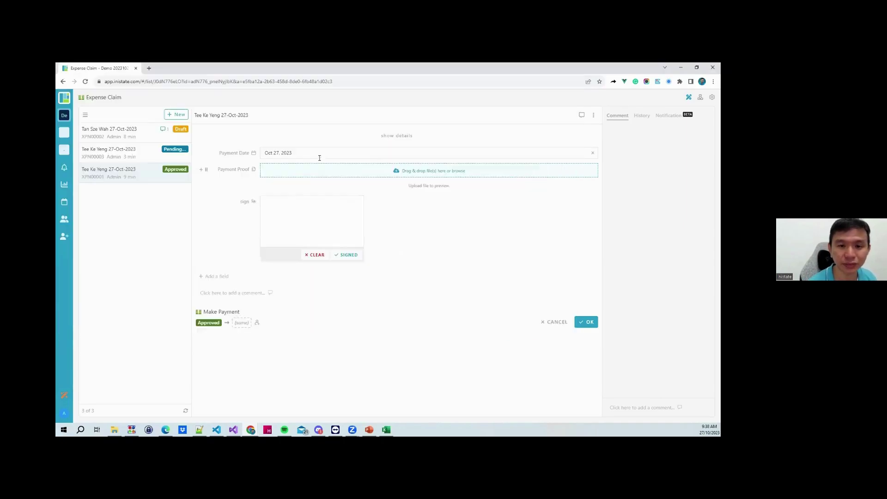
mouse_move(286, 229)
left_mouse_down()
mouse_move(320, 208)
mouse_move(301, 223)
mouse_move(317, 235)
mouse_move(361, 224)
left_mouse_up()
left_click(350, 257)
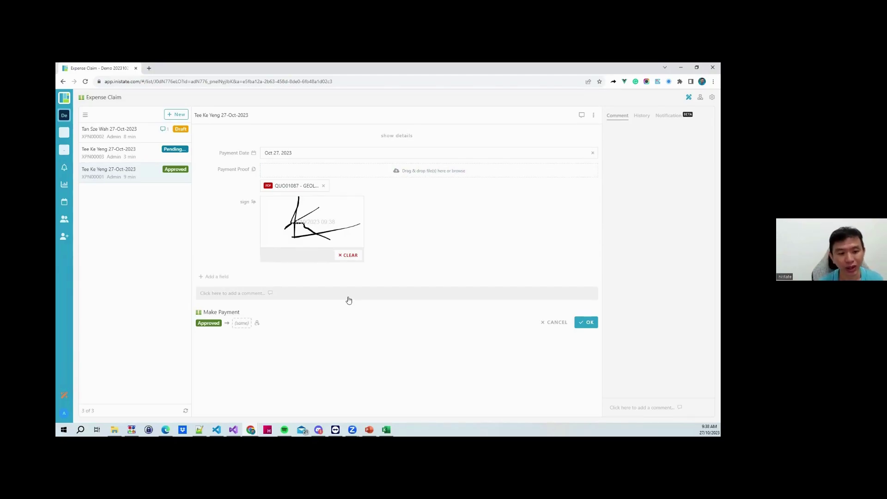
Comment 'sorry for delay', create a new Paid next state, and complete Make Payment
left_click(266, 296)
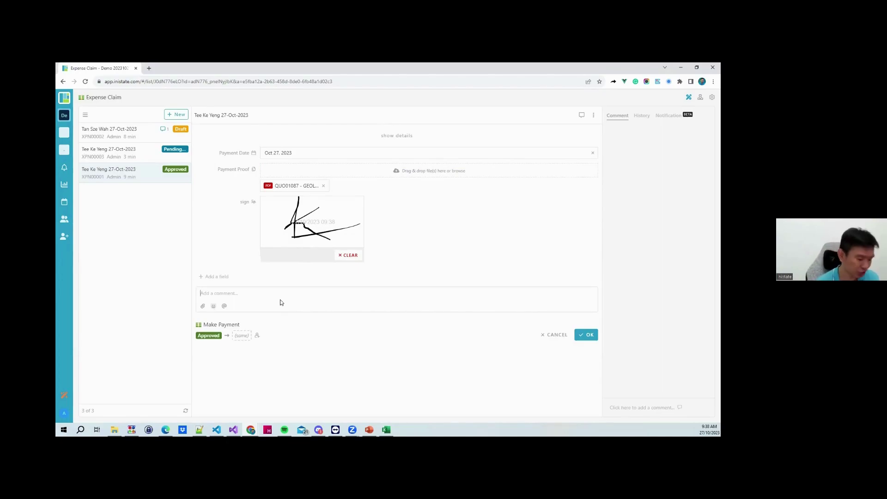
type("sorry for delay")
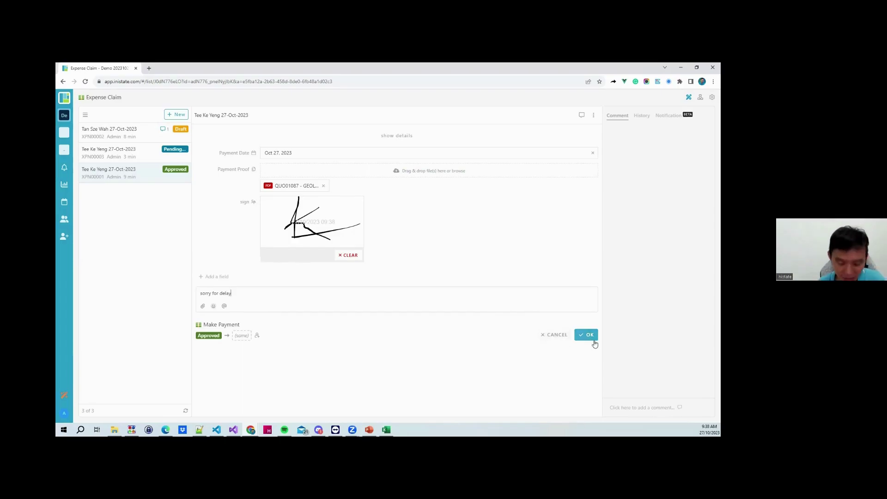
left_click(245, 337)
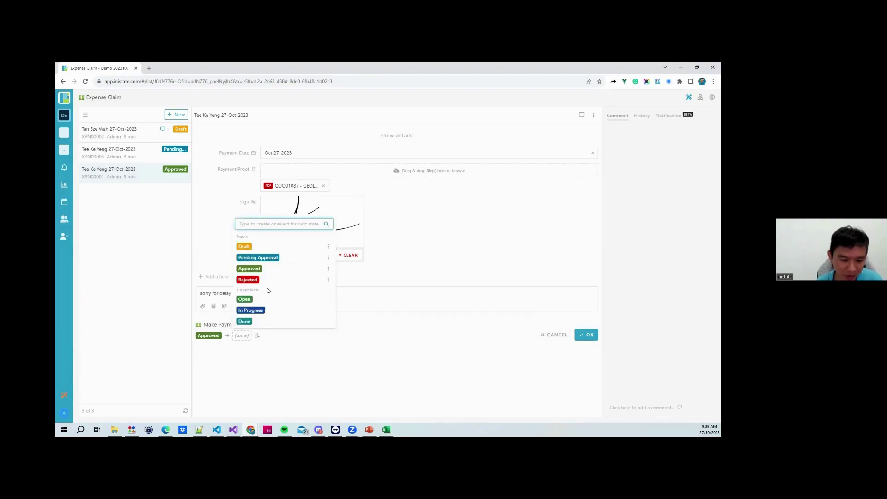
type("Paid")
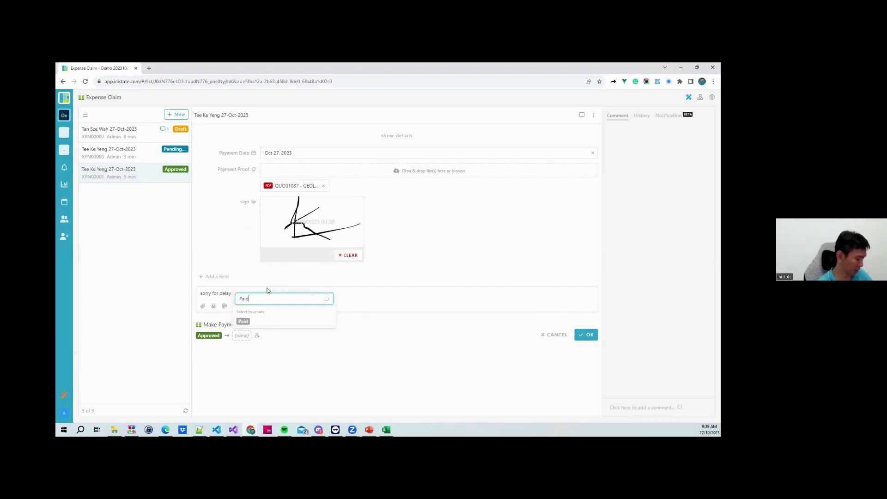
left_click(254, 320)
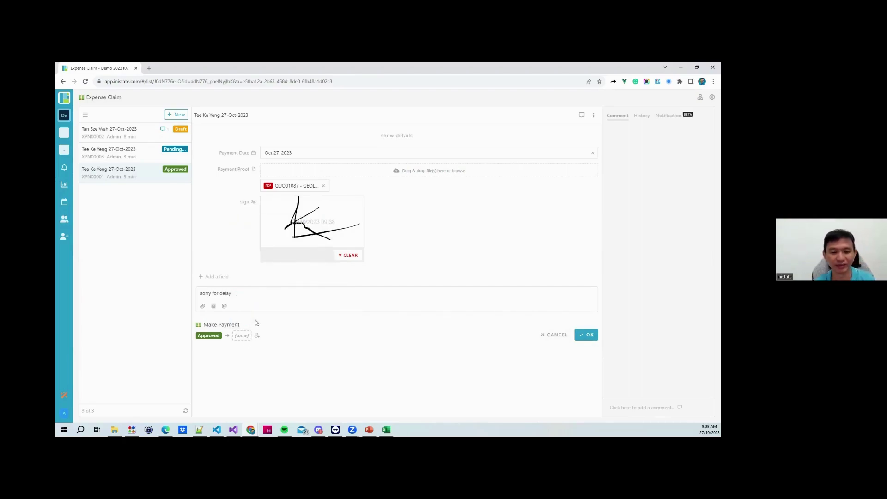
left_click(586, 333)
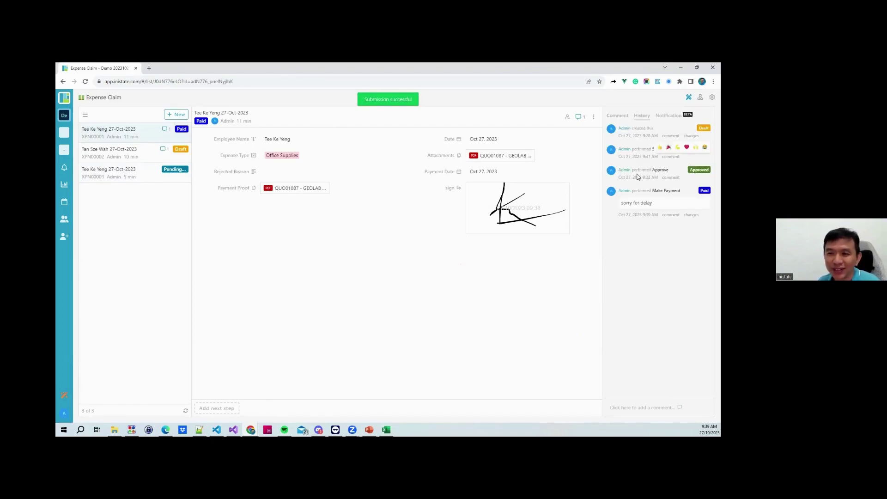
Submit the remaining draft claim for approval, reject it, then view the workflow diagram
left_click(141, 156)
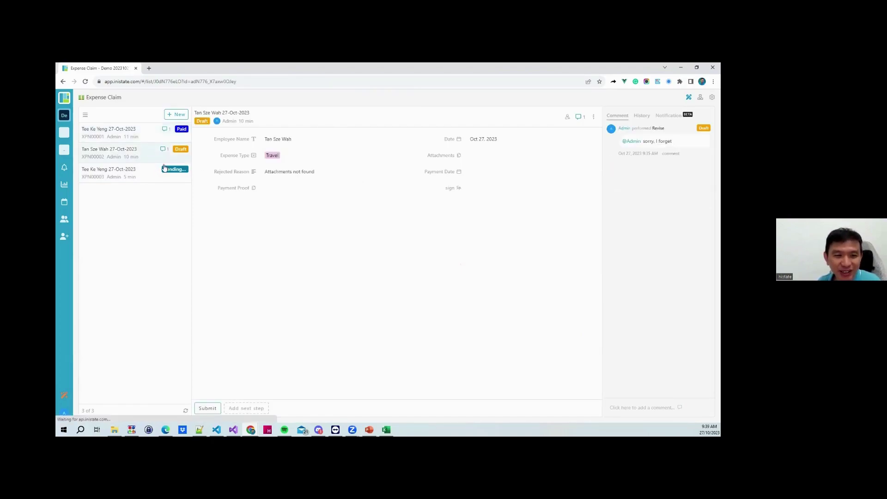
left_click(207, 406)
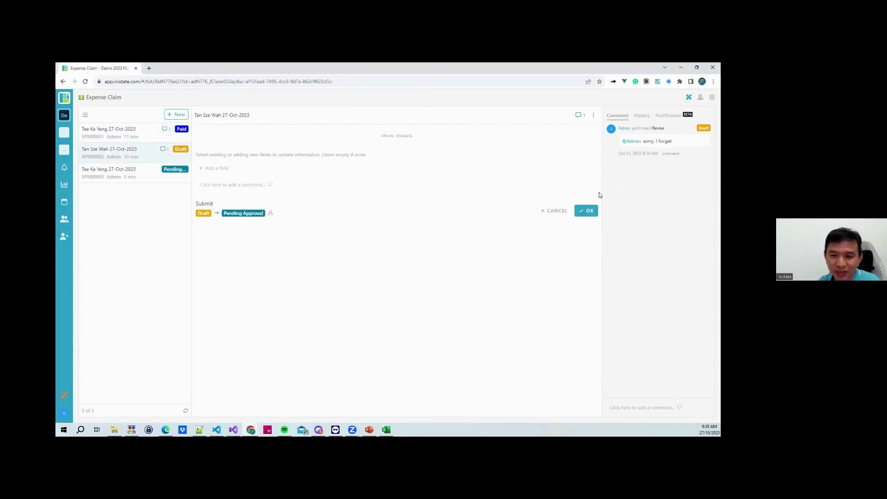
left_click(587, 211)
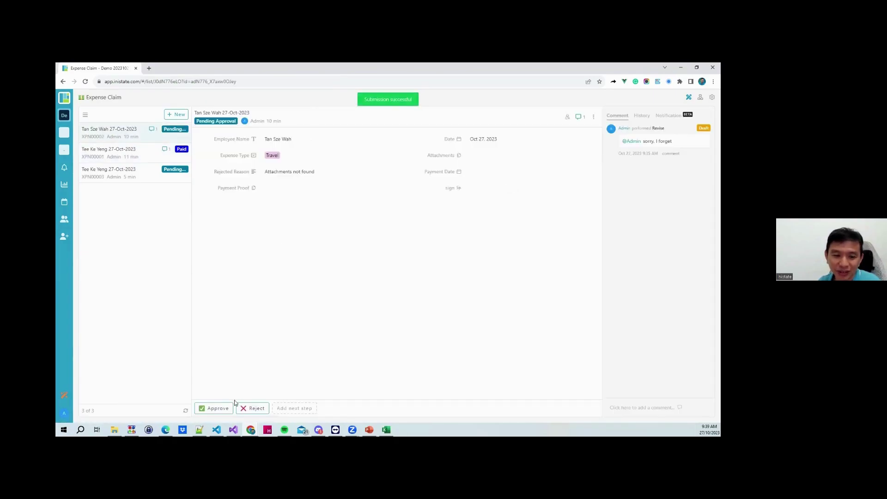
left_click(252, 408)
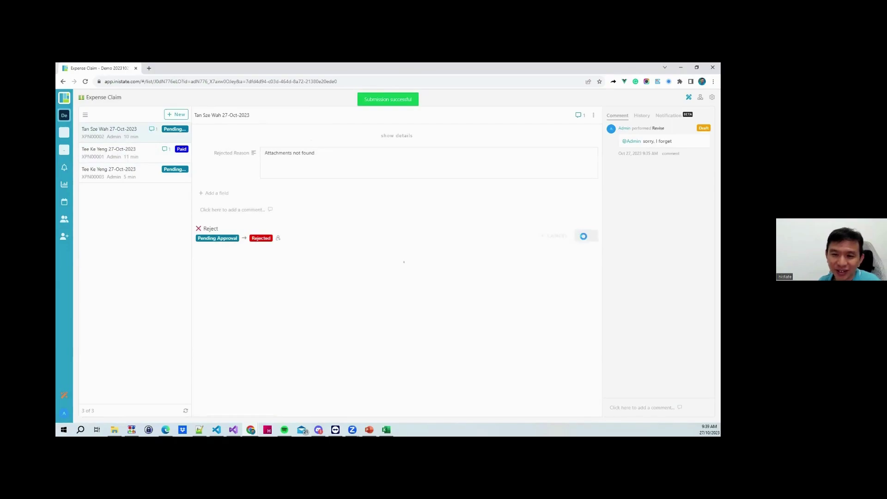
left_click(586, 236)
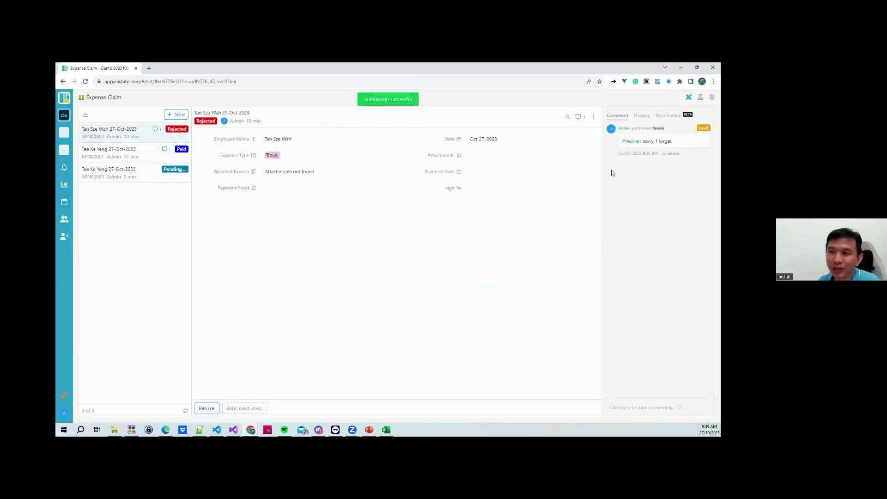
left_click(701, 98)
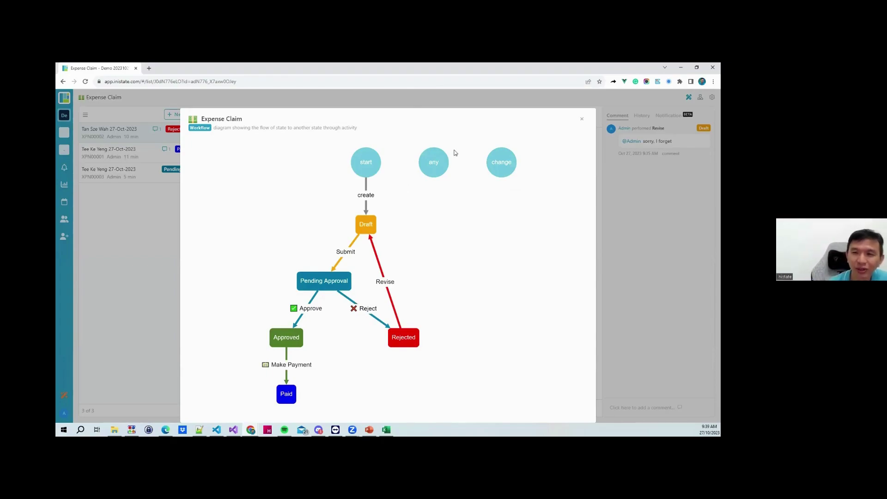
left_click(582, 120)
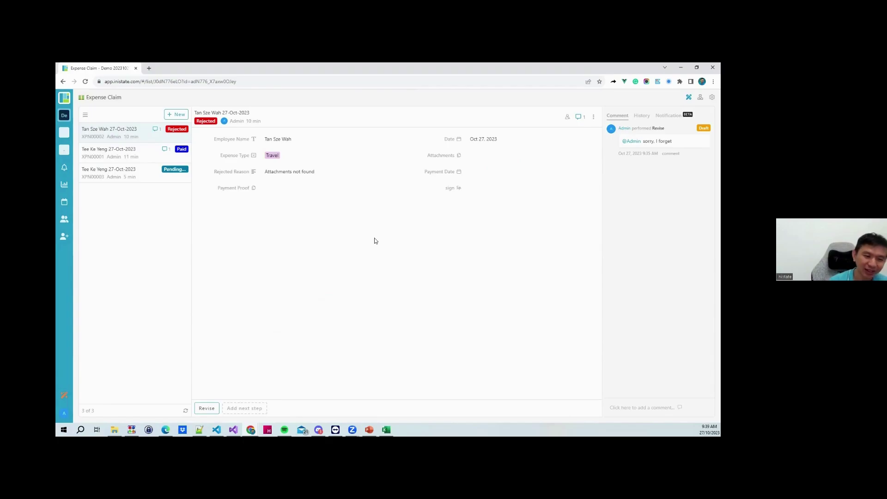
left_click(369, 430)
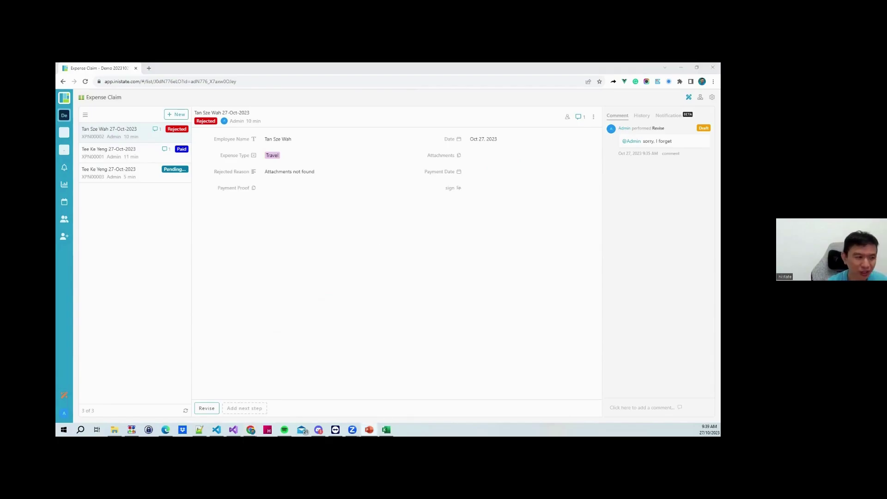
Present the Digital Transformation deck from the title slide to the workflow diagram slide, then end it
key("F5")
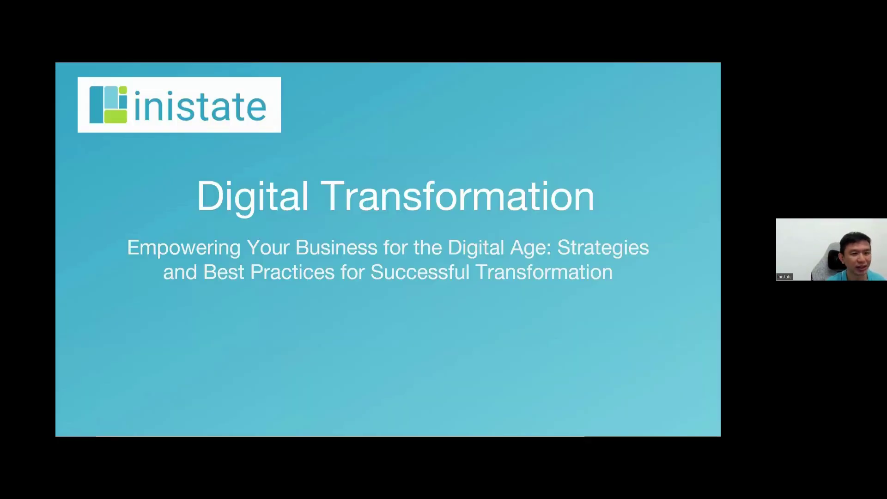
left_click(140, 179)
key("Right")
key("Right")
key("Right")
key("Right")
key("Right")
key("Right")
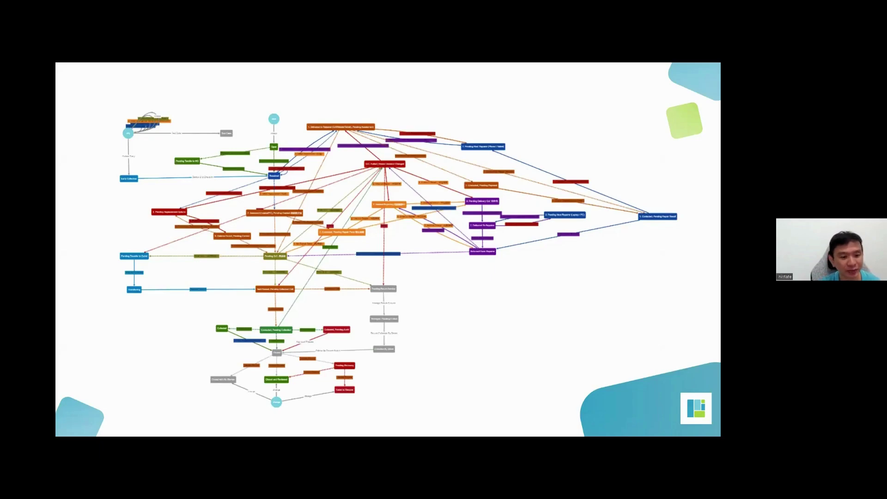
key("Escape")
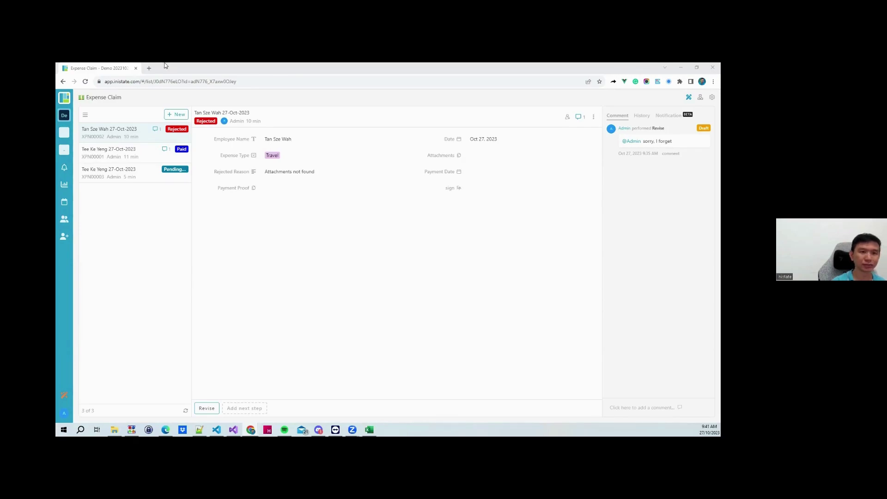
Move the Builder page into the Chrome window and launch Expense Claim in its phone preview
left_click_drag(167, 70, 165, 66)
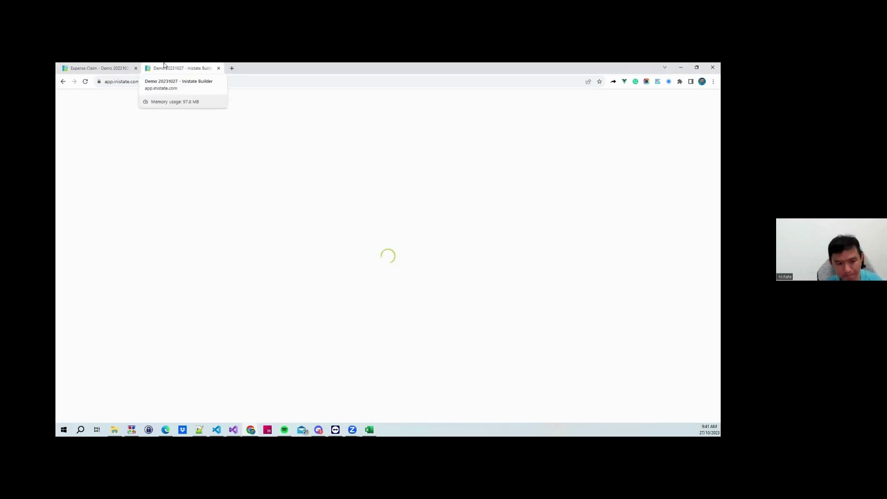
left_click(109, 66)
left_click(207, 67)
left_click(218, 68)
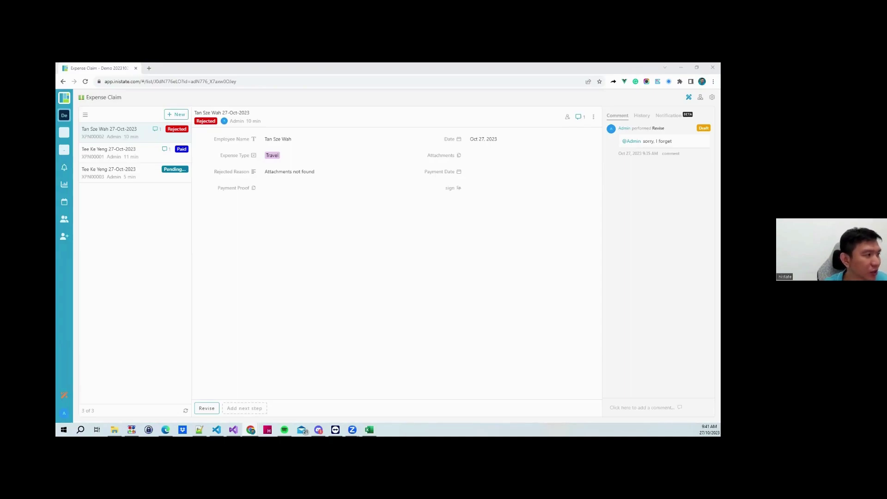
left_click_drag(207, 69, 203, 65)
left_click(284, 172)
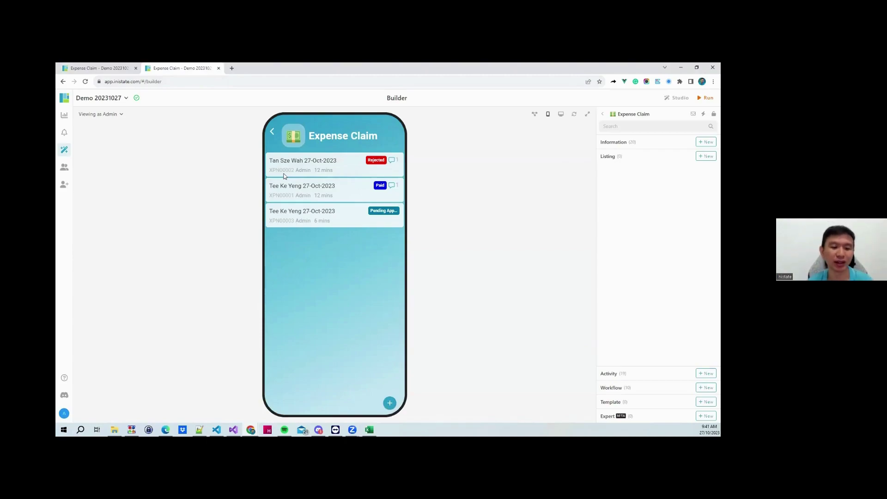
Review the paid claim's comments and action history, then return to the claim list
left_click(313, 189)
scroll(381, 210, "down", 1)
scroll(367, 303, "up", 2)
scroll(367, 302, "down", 1)
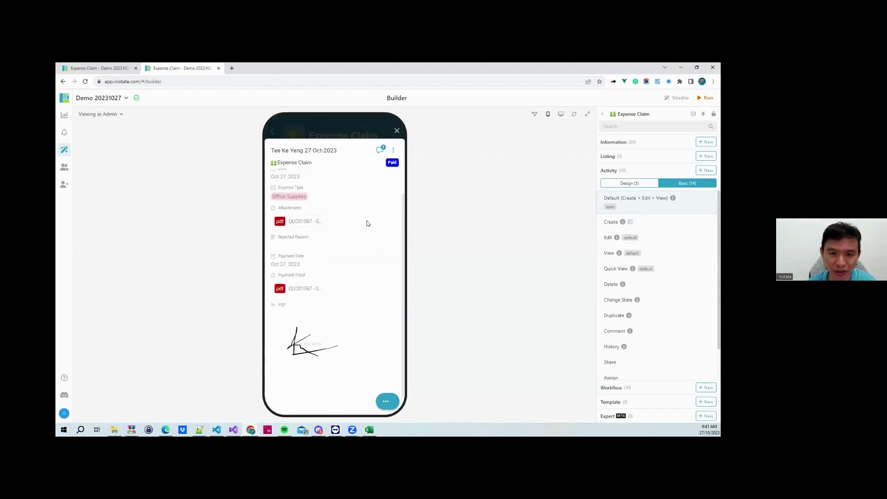
left_click(379, 151)
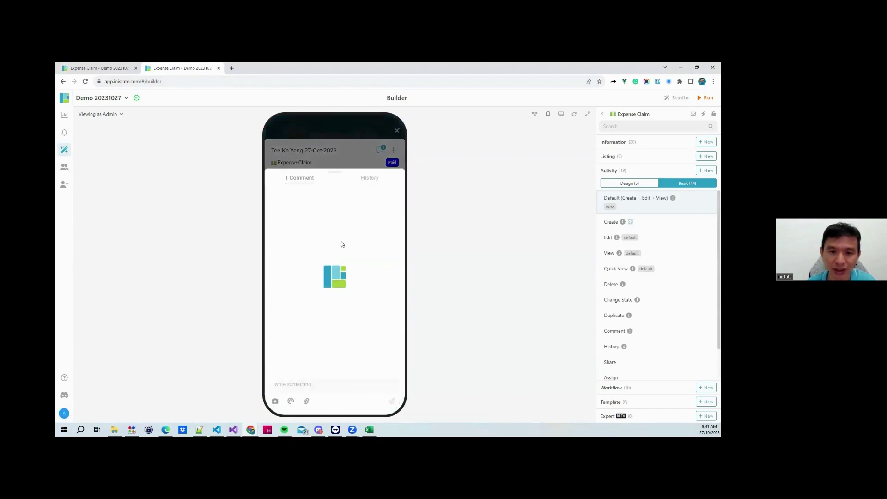
left_click(367, 178)
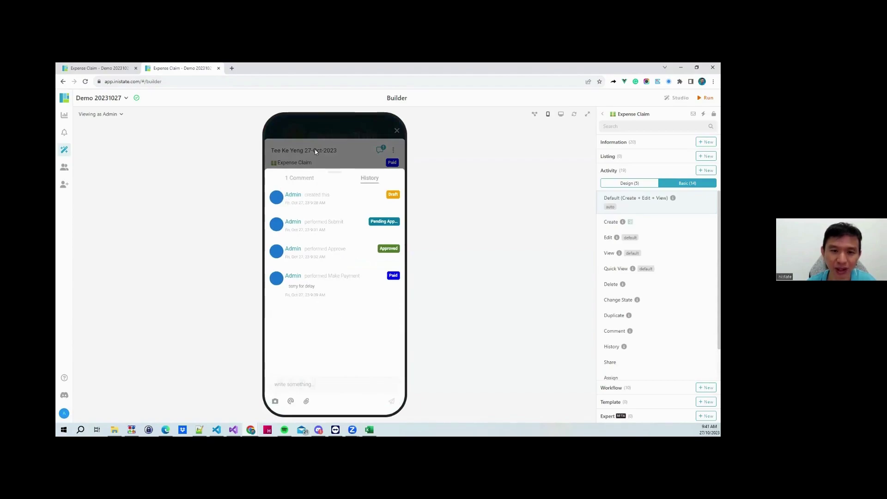
left_click(344, 135)
left_click(397, 131)
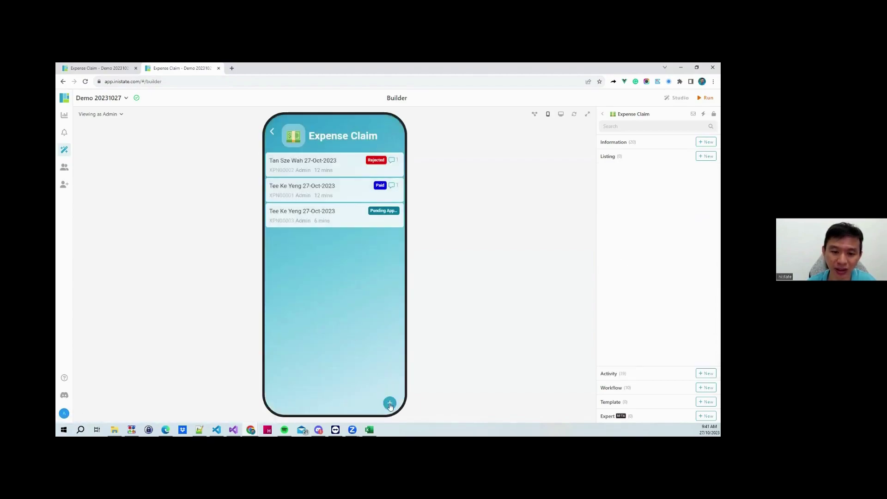
Add a draft Travel expense claim dated 28 October 2023 with the employee's name filled in
left_click(388, 401)
left_click(307, 171)
type("Tan")
left_click(306, 195)
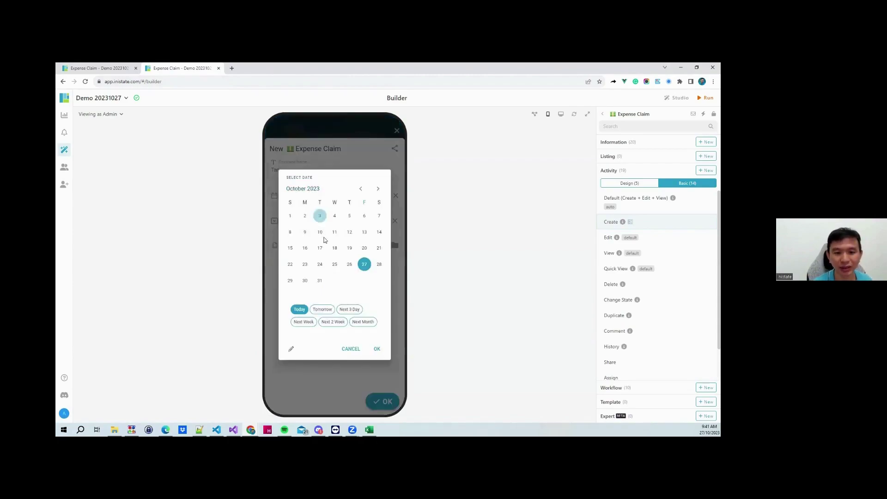
left_click(322, 309)
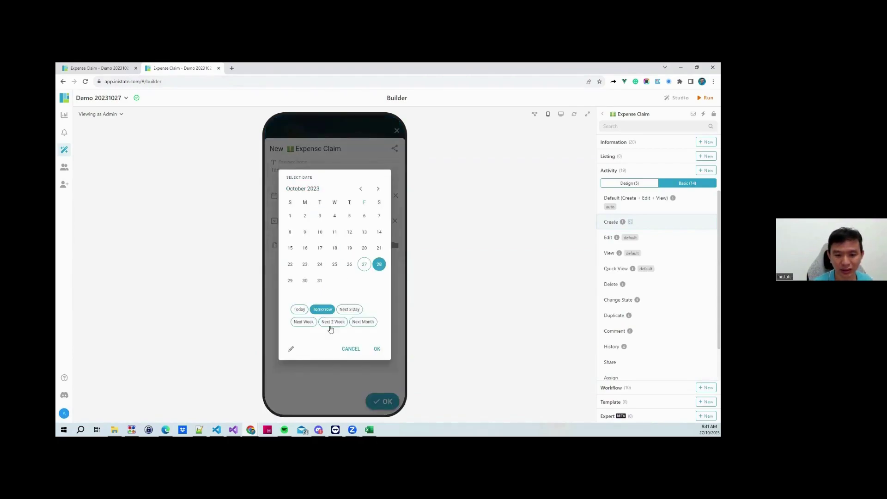
left_click(377, 349)
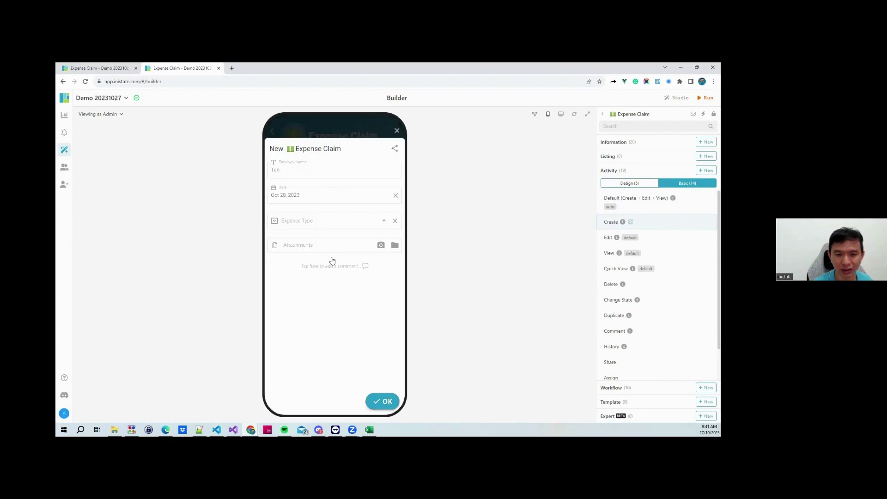
left_click(305, 221)
left_click(301, 253)
left_click(380, 399)
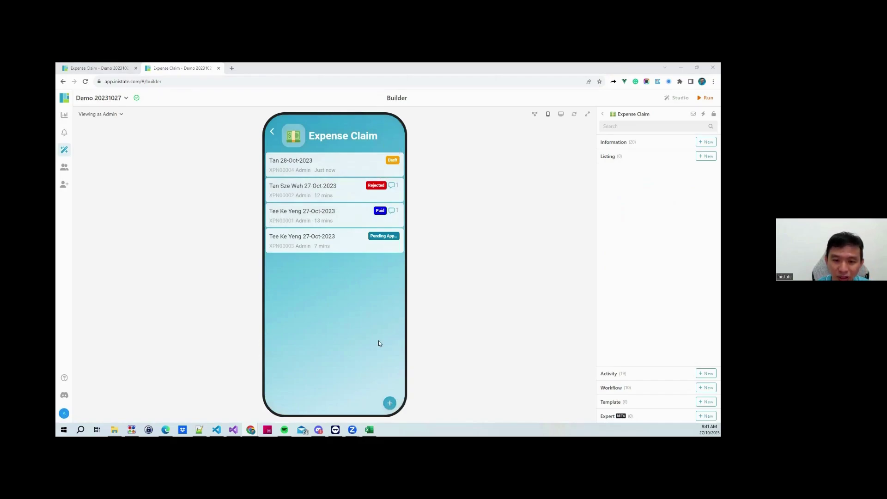
Submit the new draft expense claim for approval
left_click(338, 164)
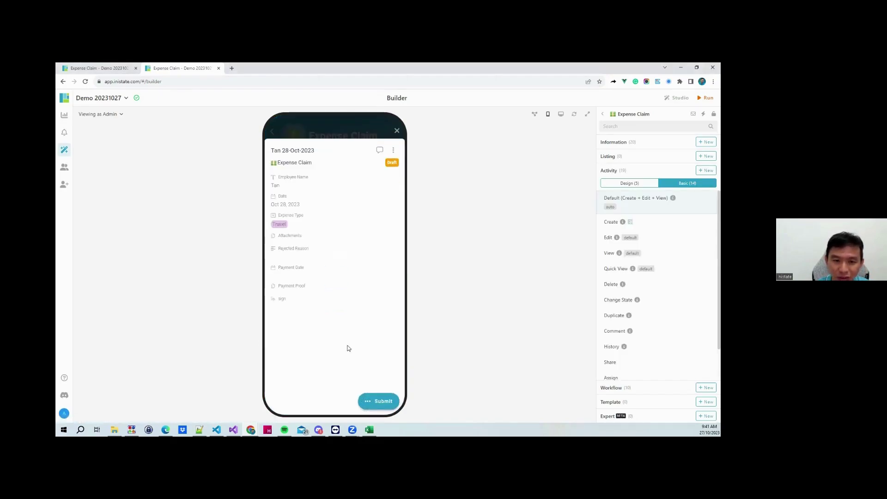
left_click(376, 401)
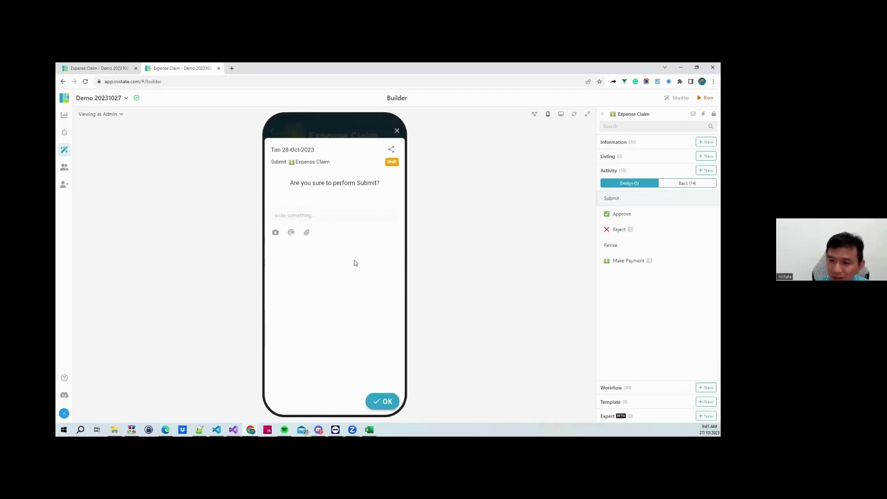
left_click(386, 405)
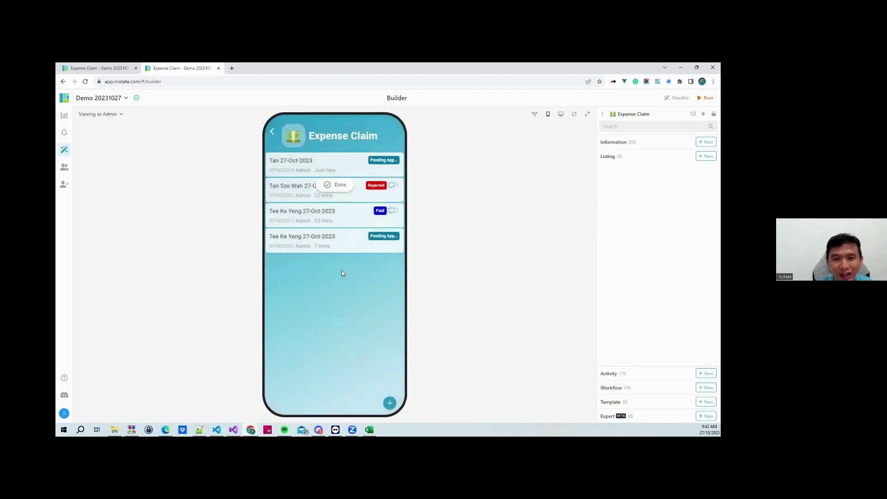
Approve the pending claim from its Activity actions
left_click(326, 160)
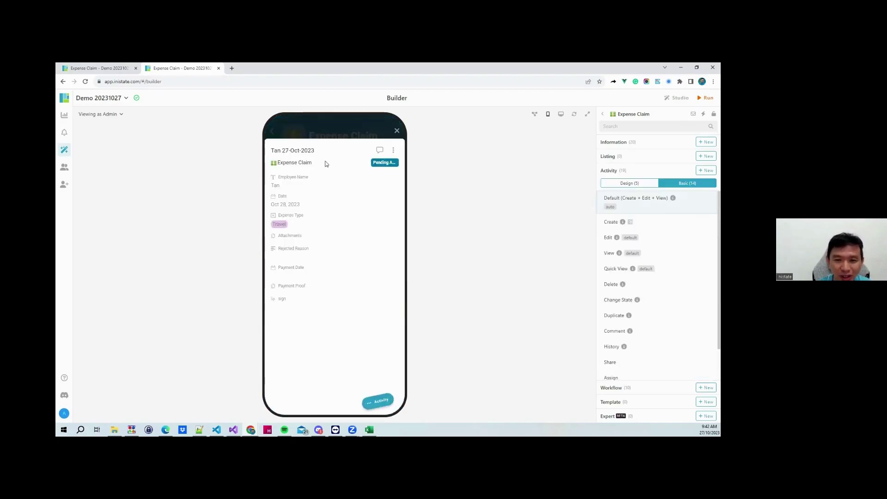
left_click(375, 400)
left_click(295, 202)
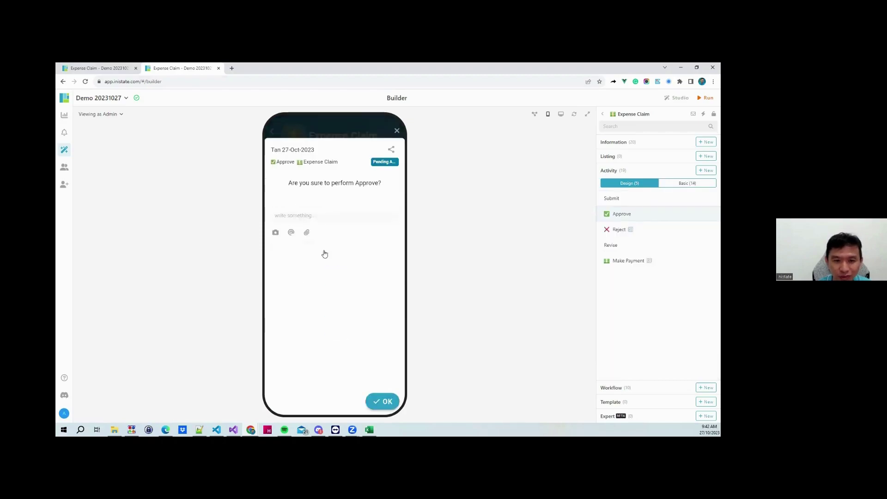
left_click(392, 402)
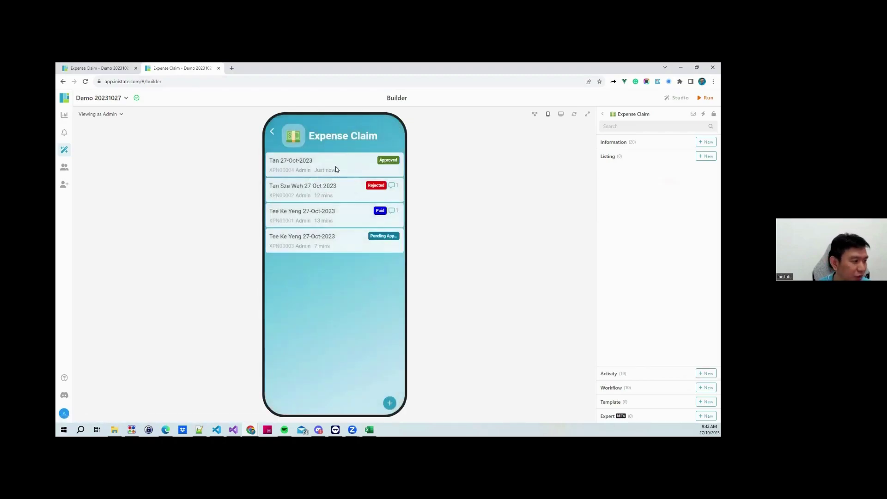
Make Payment on the approved claim with payment date 27 Oct 2023 and a drawn signature
left_click(335, 170)
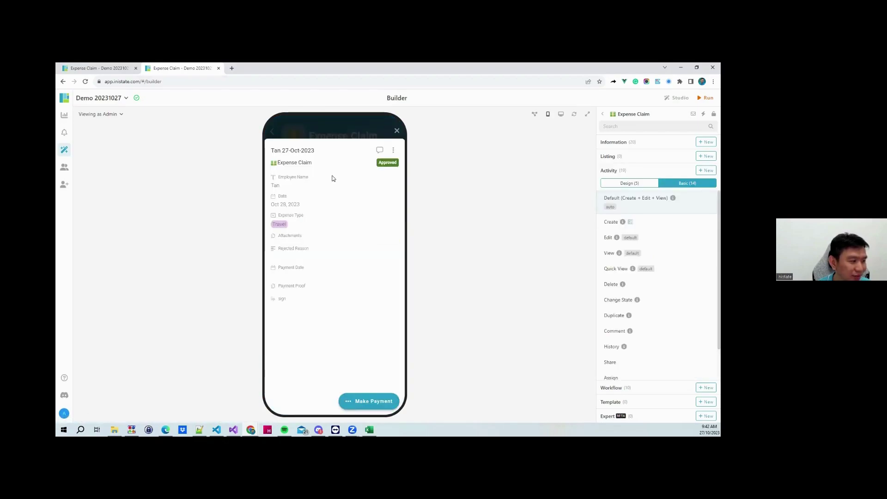
left_click(373, 402)
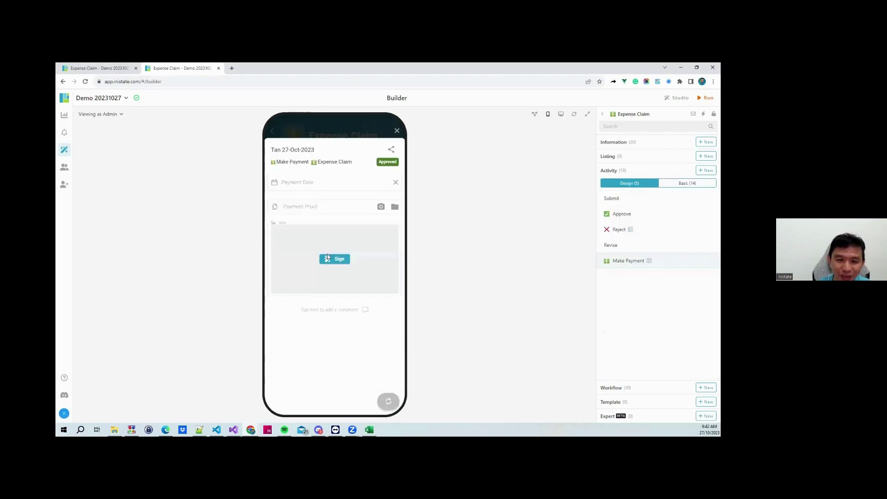
left_click(320, 186)
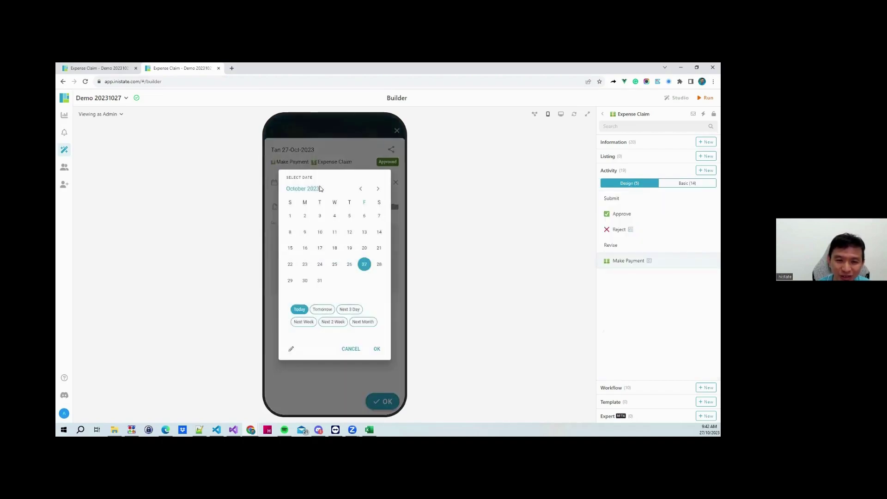
left_click(378, 349)
left_click(333, 259)
left_click_drag(308, 263, 386, 280)
left_click(390, 286)
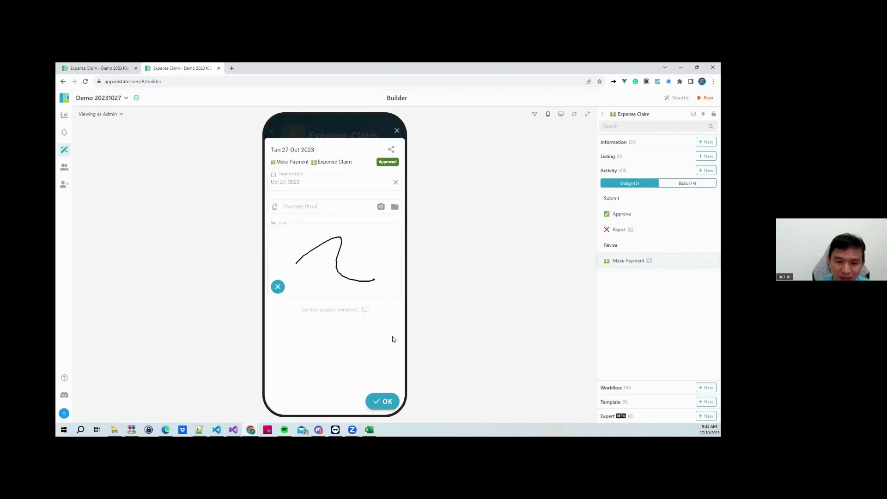
left_click(386, 401)
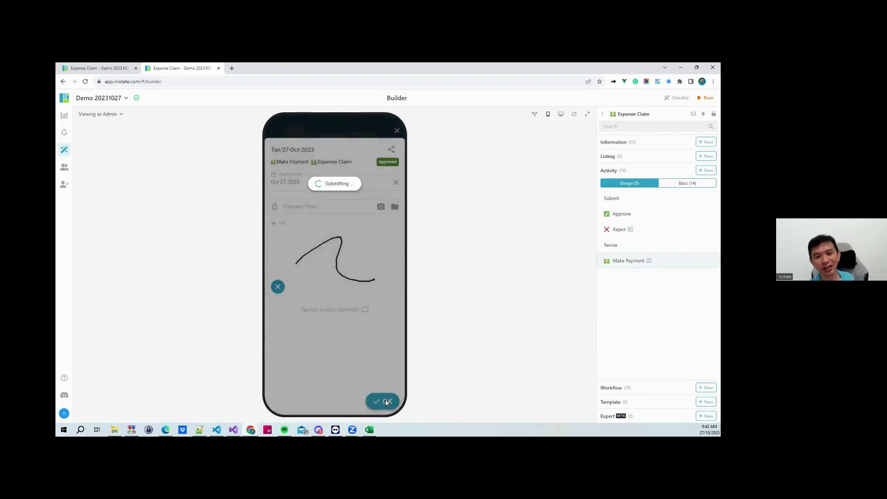